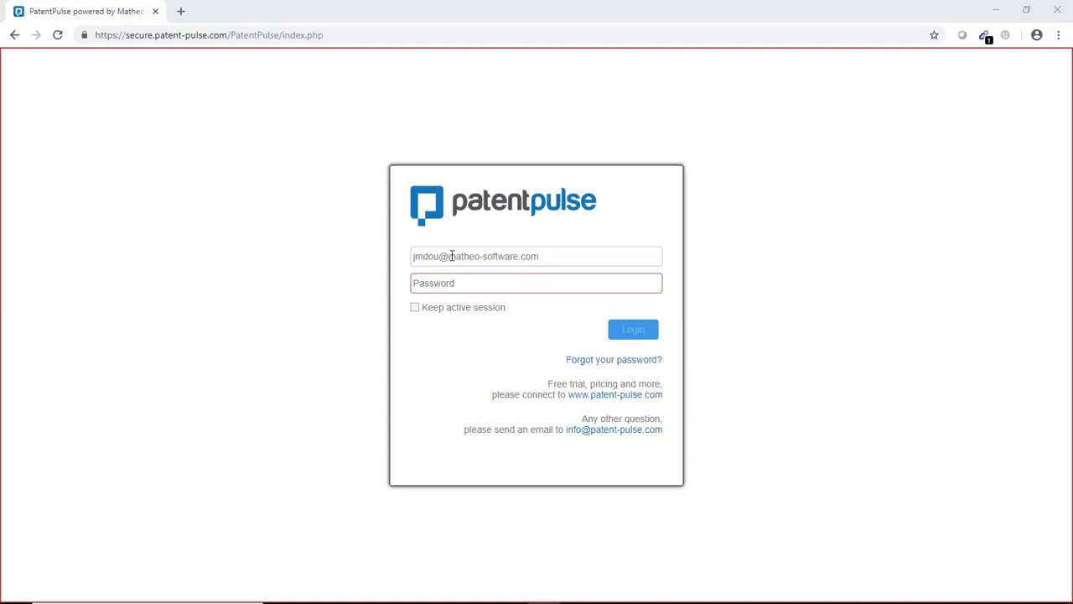
- Sign in to PatentPulse with the saved account e-mail and its password
click(553, 255)
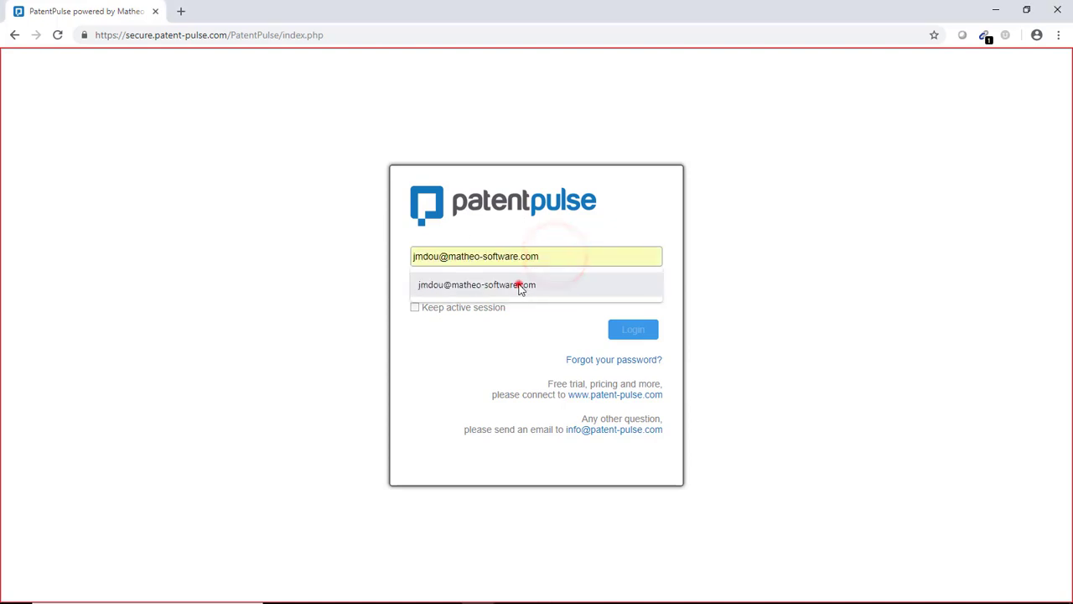
click(513, 283)
text(•)
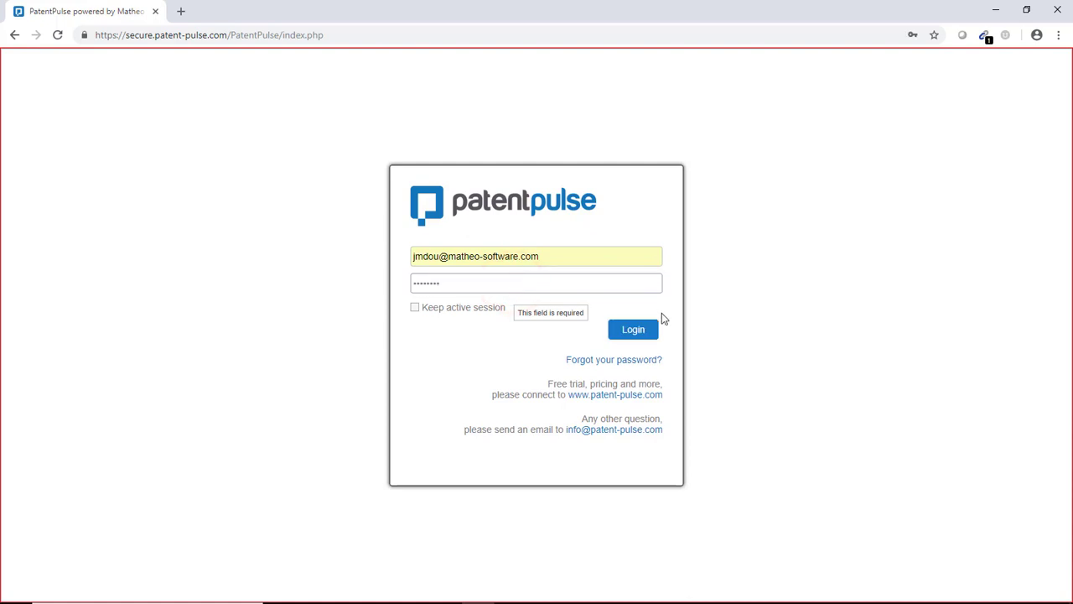
click(635, 331)
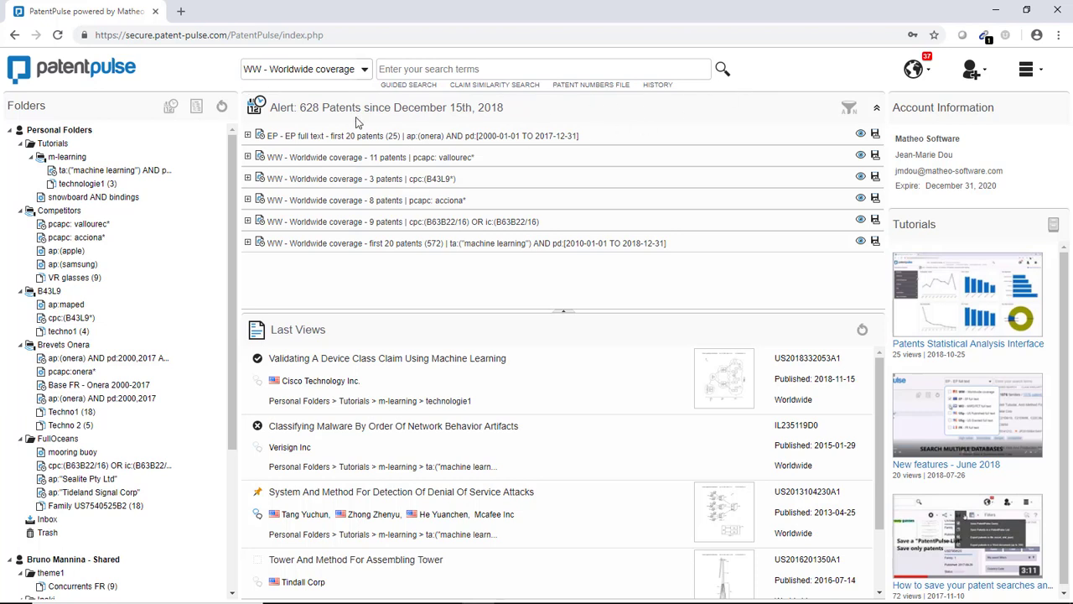
click(363, 70)
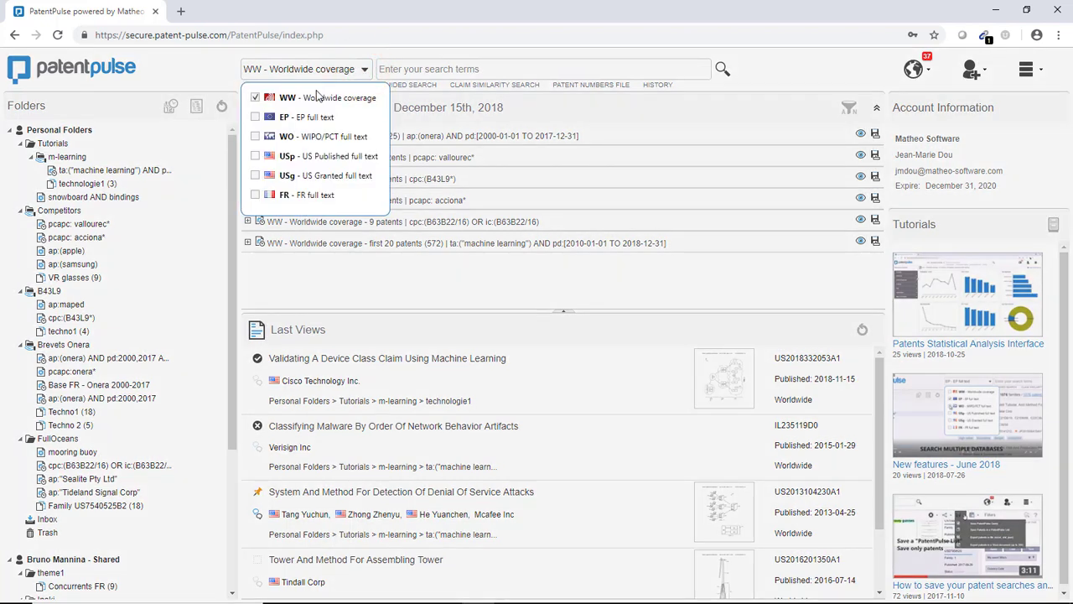
click(492, 73)
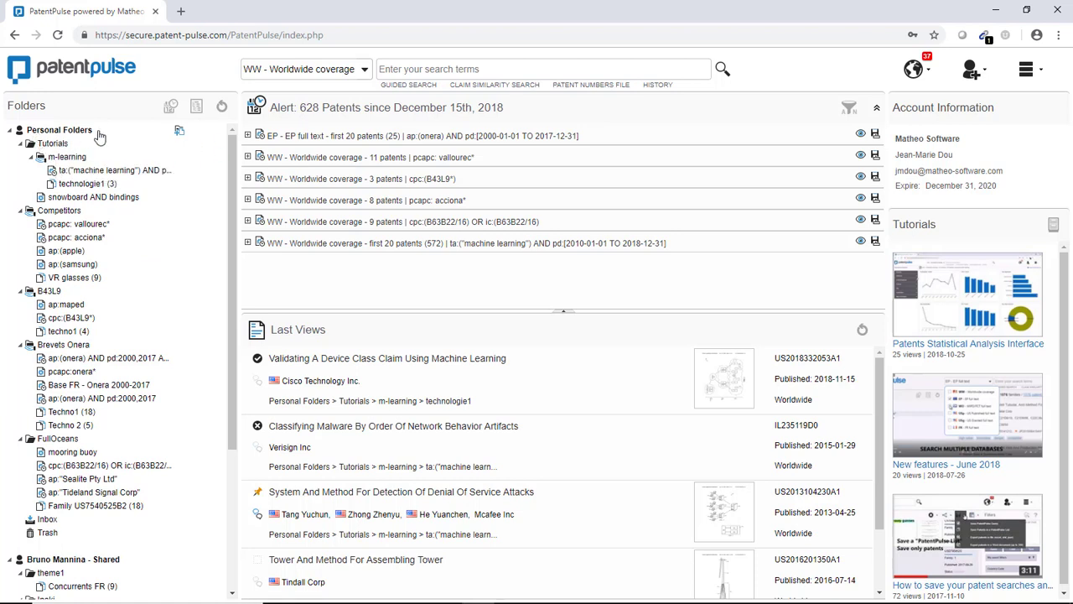
scroll(88, 348, down, 3)
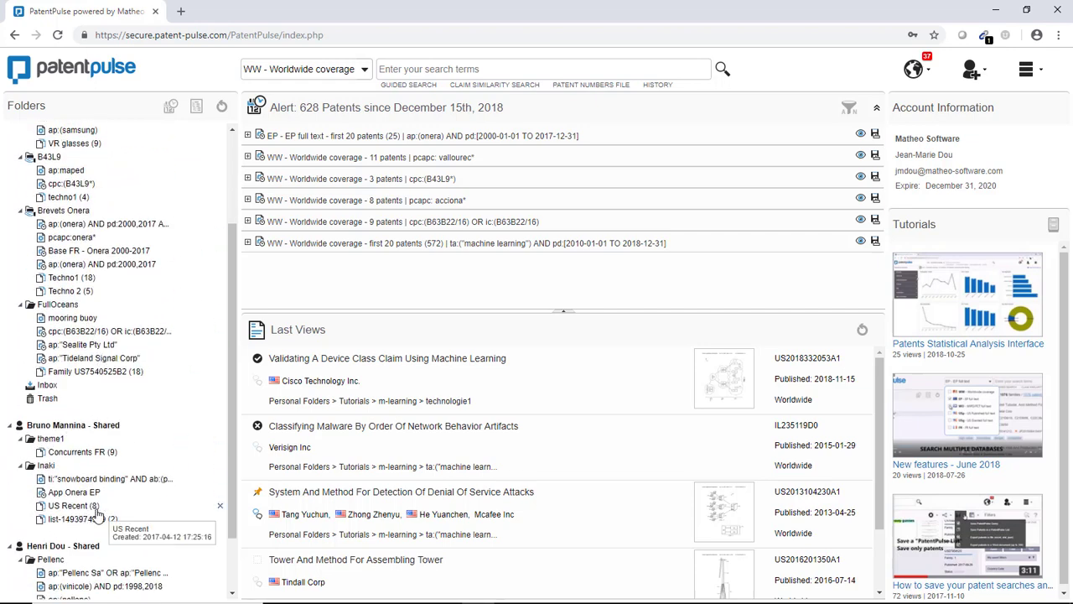
scroll(99, 516, up, 3)
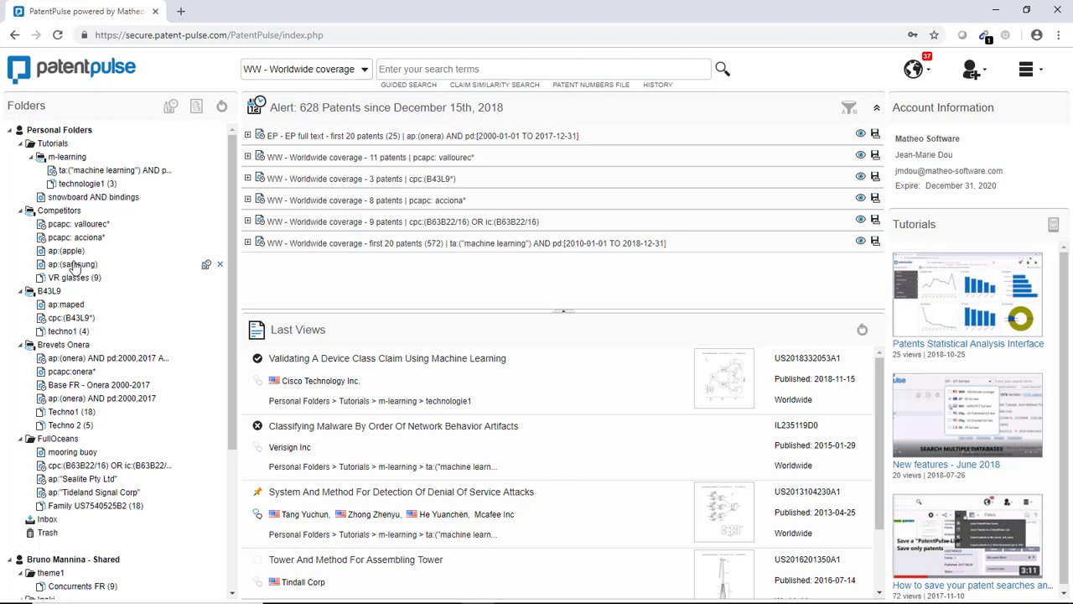
mouse_move(103, 268)
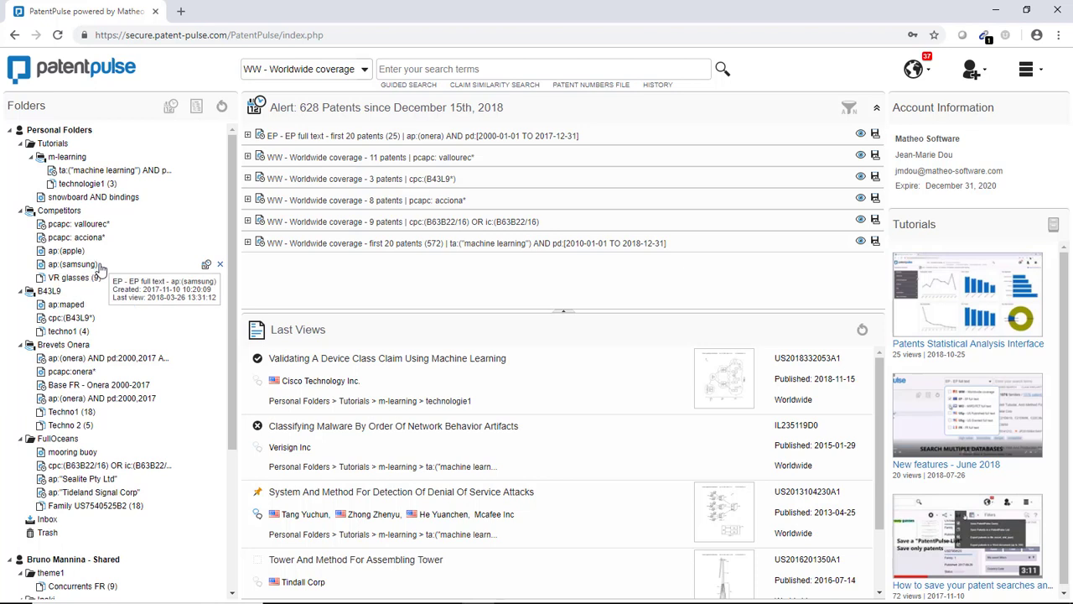
mouse_move(75, 280)
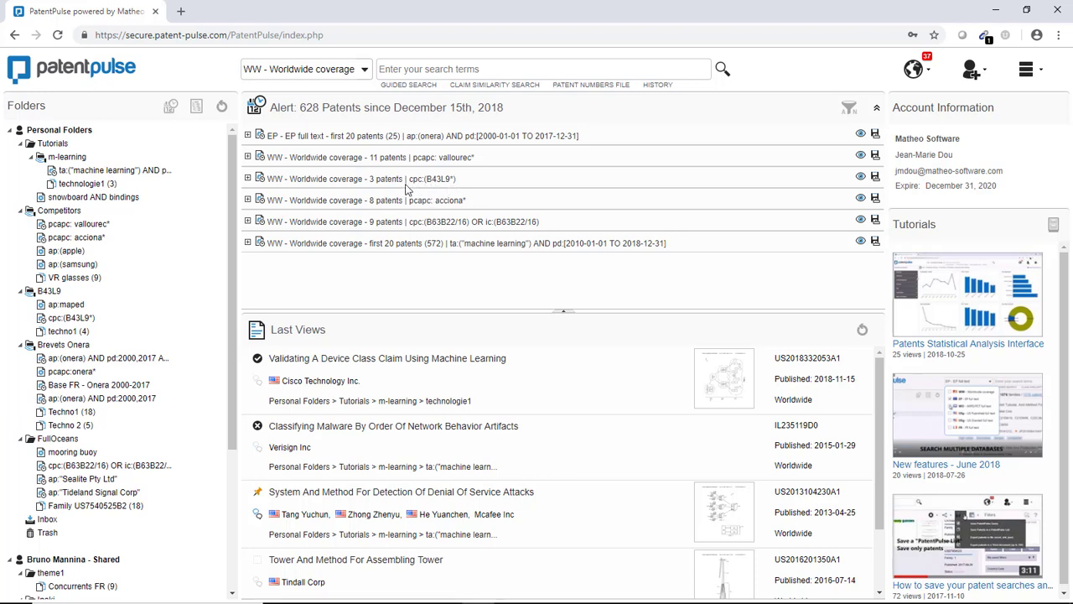
click(371, 177)
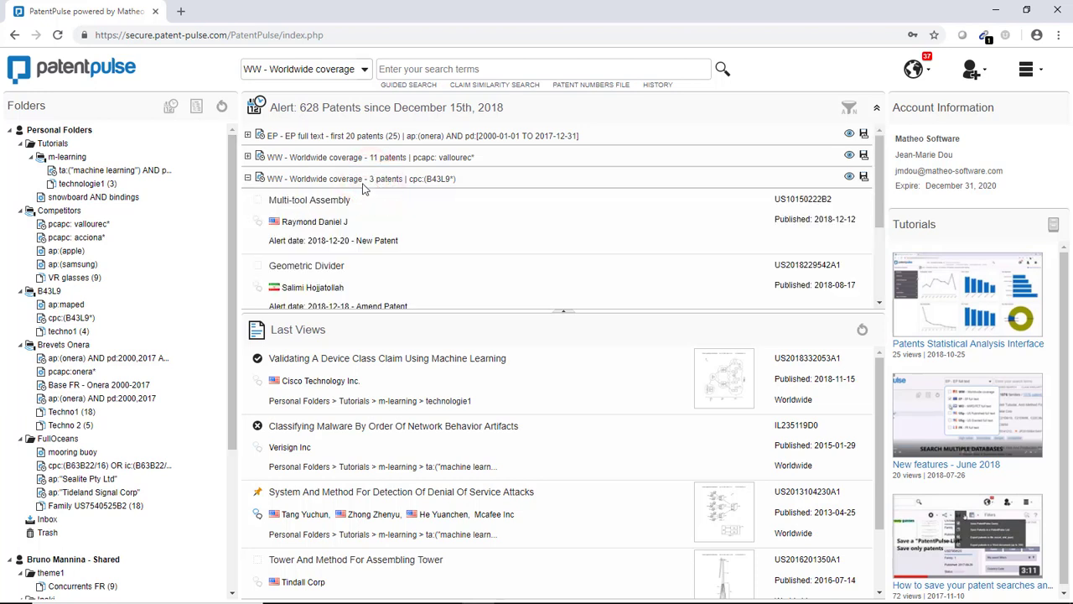
scroll(369, 189, down, 2)
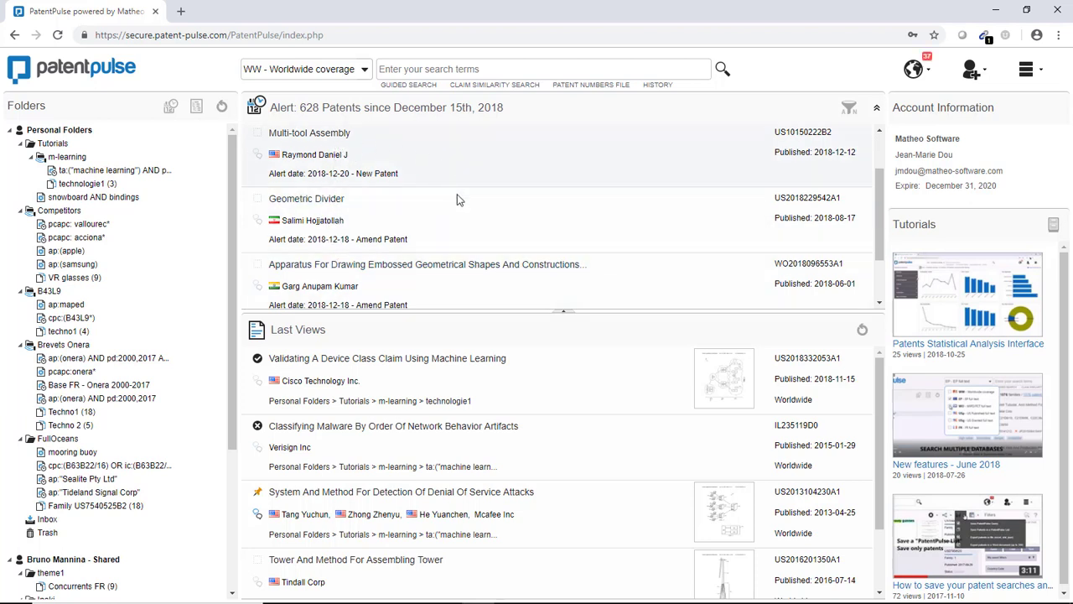
scroll(387, 275, up, 2)
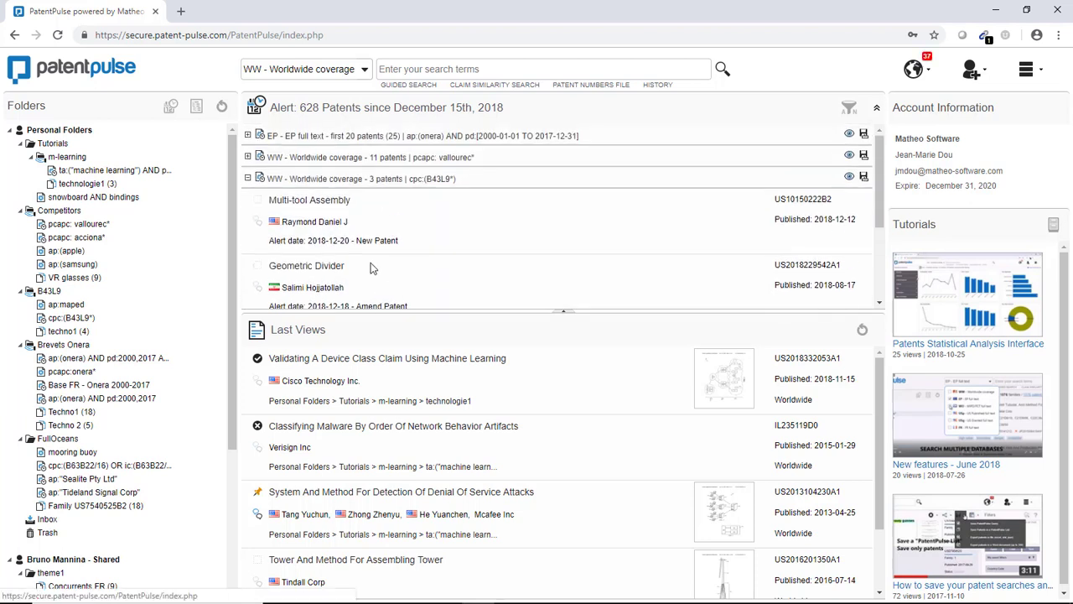
click(249, 179)
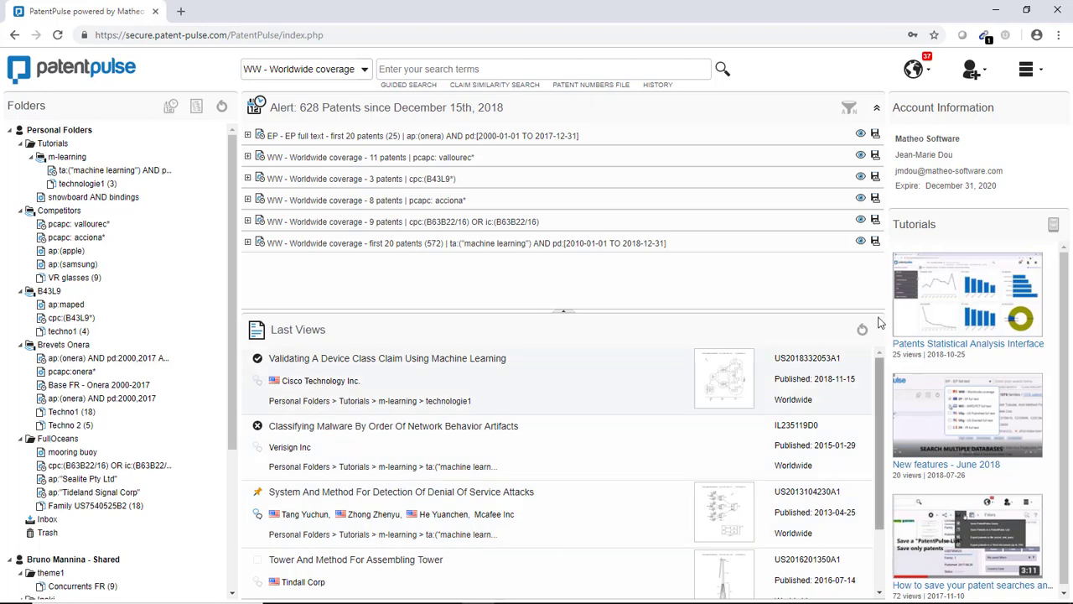
drag(901, 139, 978, 183)
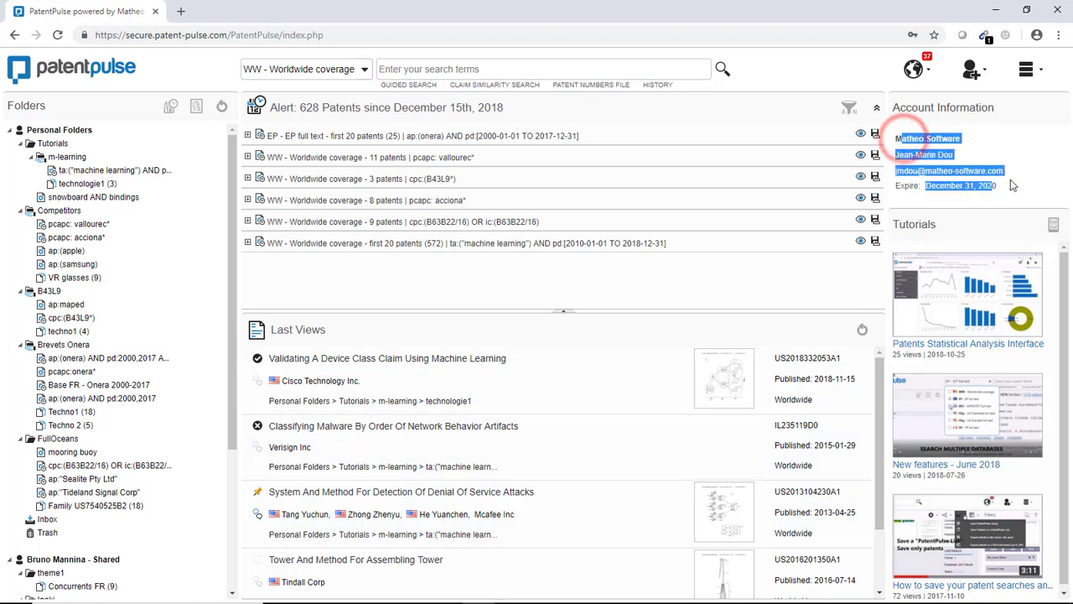
click(1011, 179)
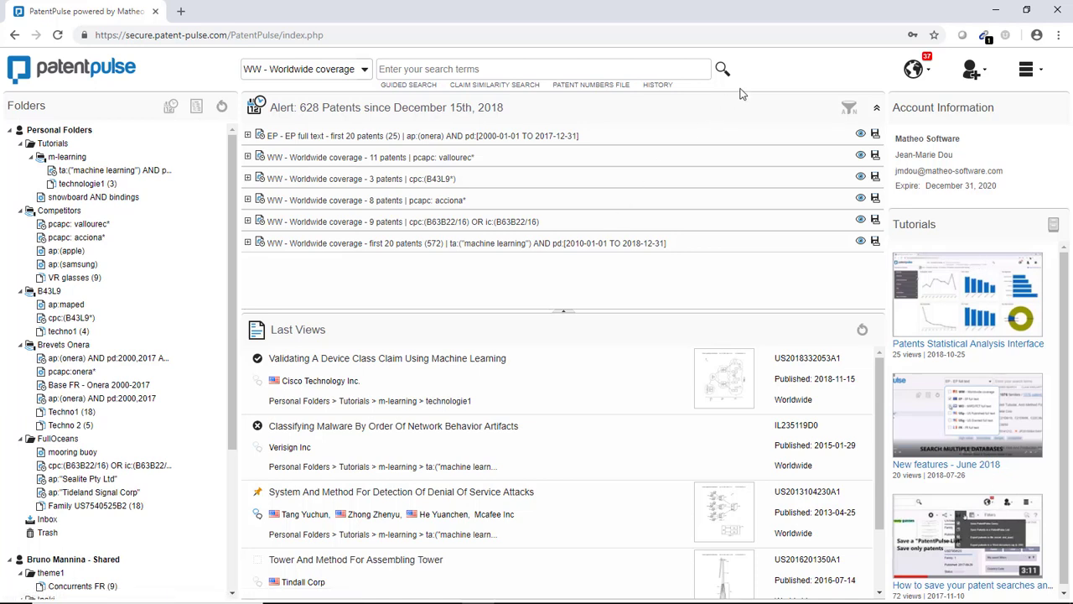
- Restrict search coverage to US Published and US Granted full text (USp, USg), dropping Worldwide
click(361, 67)
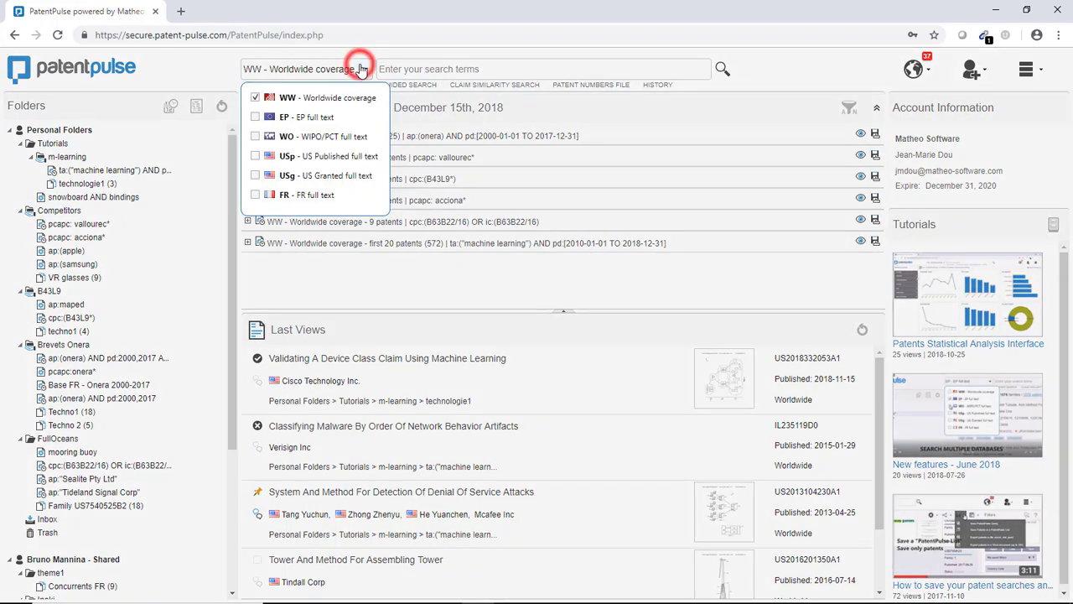
click(255, 157)
click(255, 175)
click(255, 98)
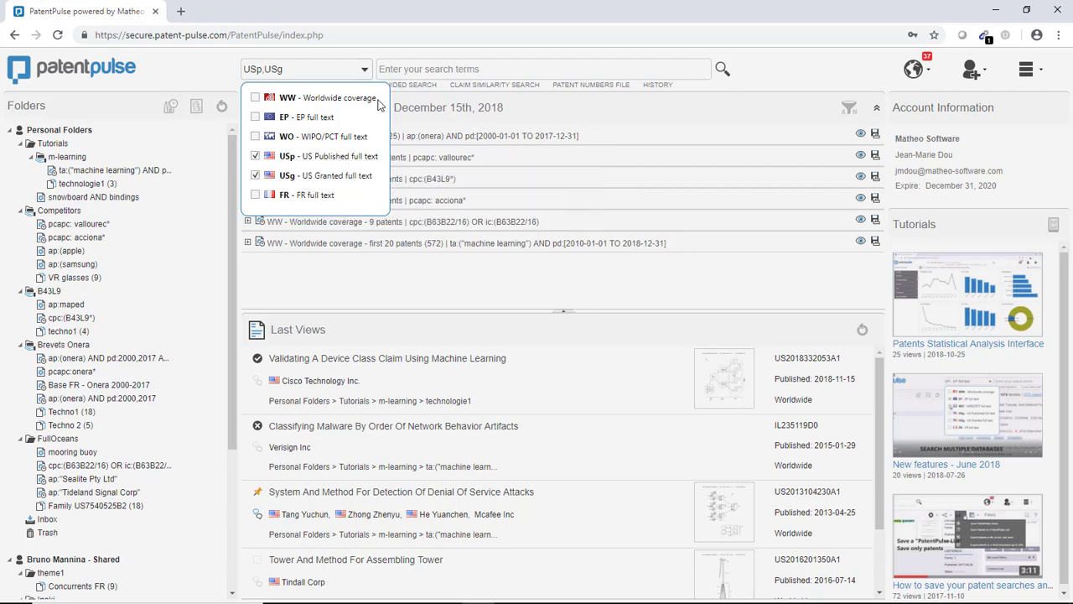
- Search airbag AND (side OR lateral) across USp and USg, returning 27340 patents
click(442, 68)
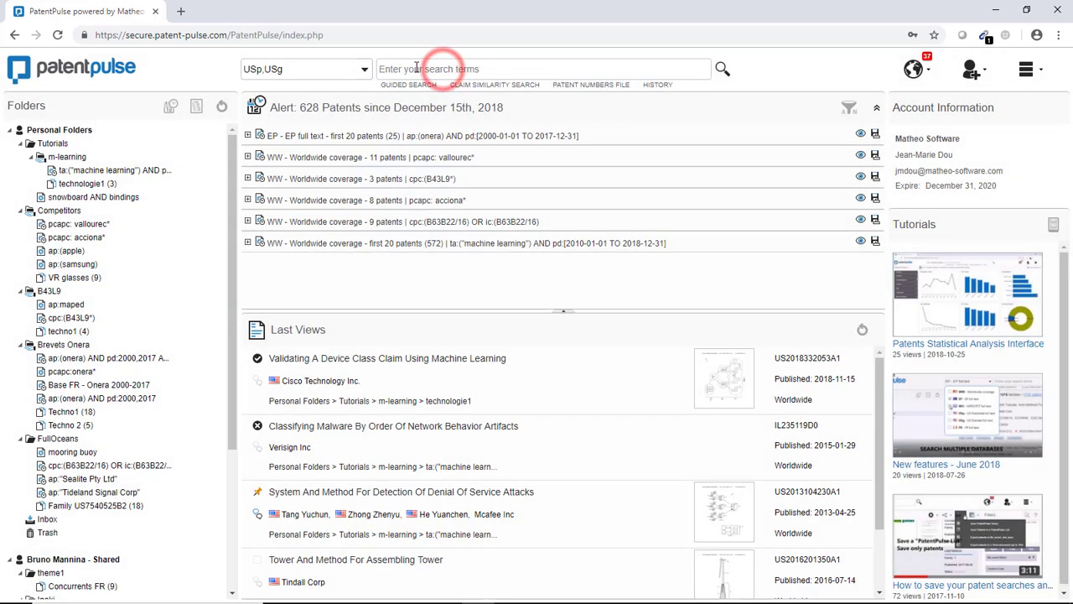
click(432, 69)
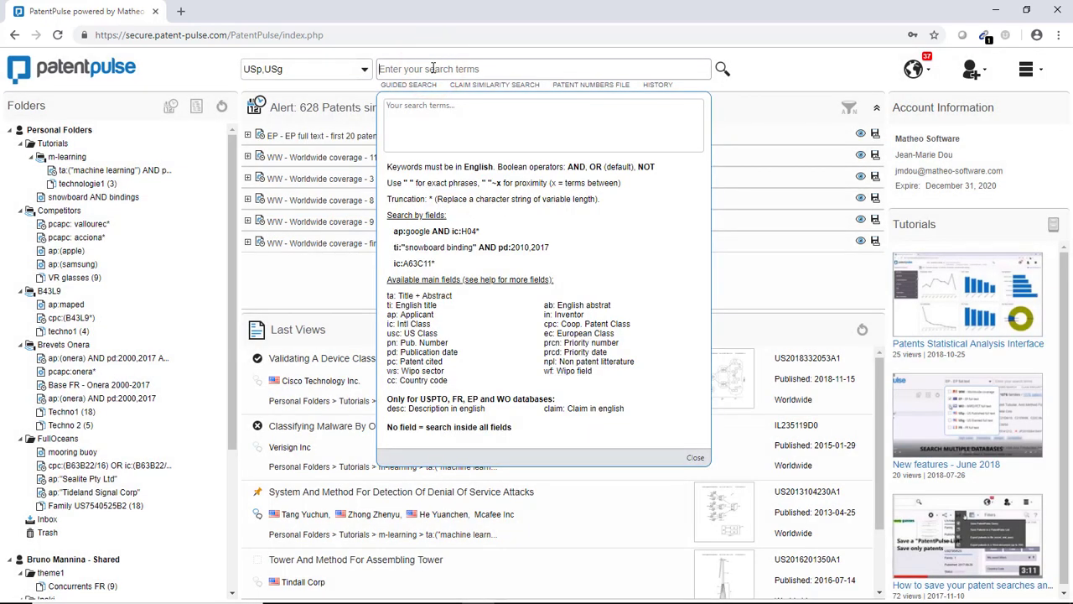
text(airbag)
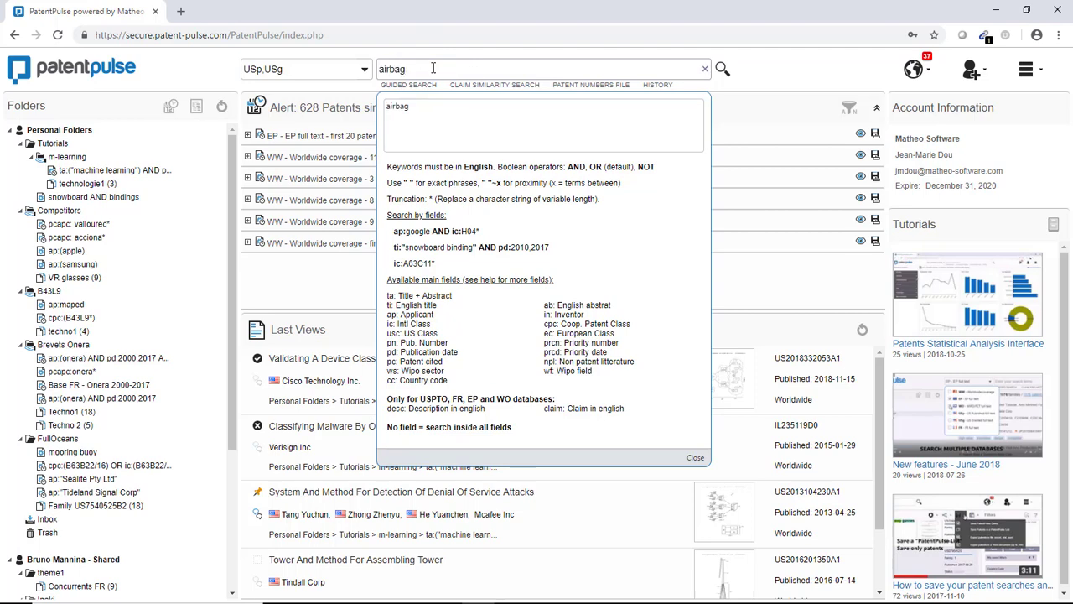
text( AND (side OR lateral)
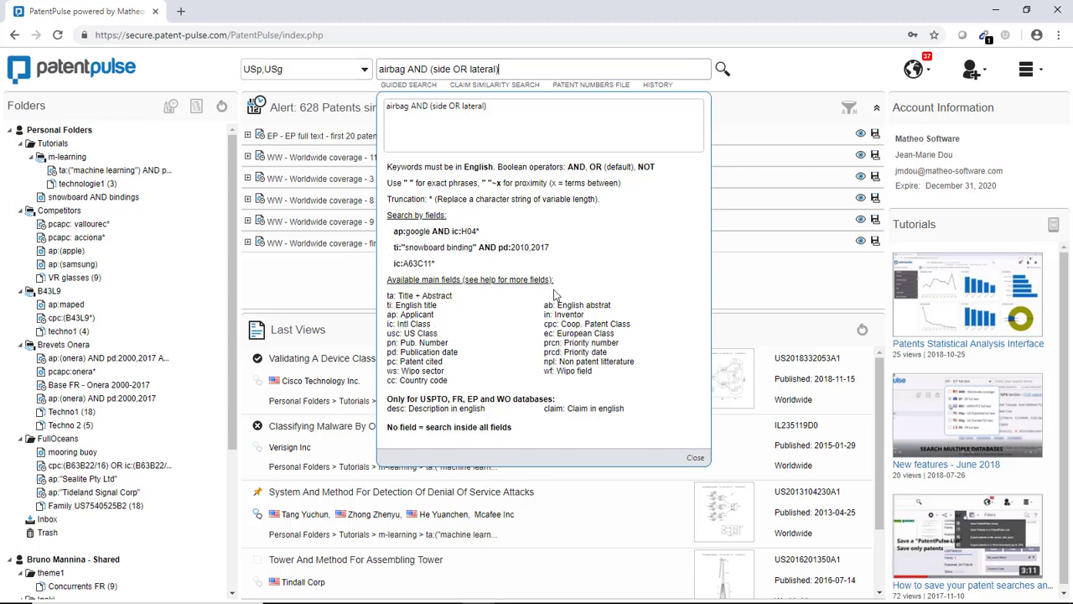
click(722, 69)
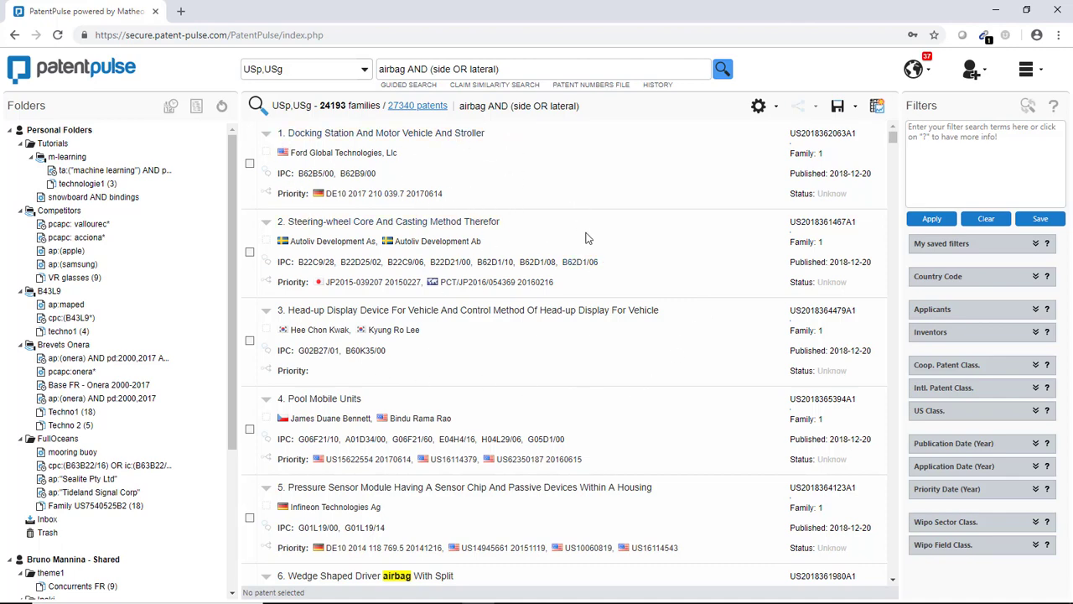
- Expand the Docking Station result to preview its details
scroll(598, 262, down, 3)
scroll(599, 262, up, 3)
click(265, 136)
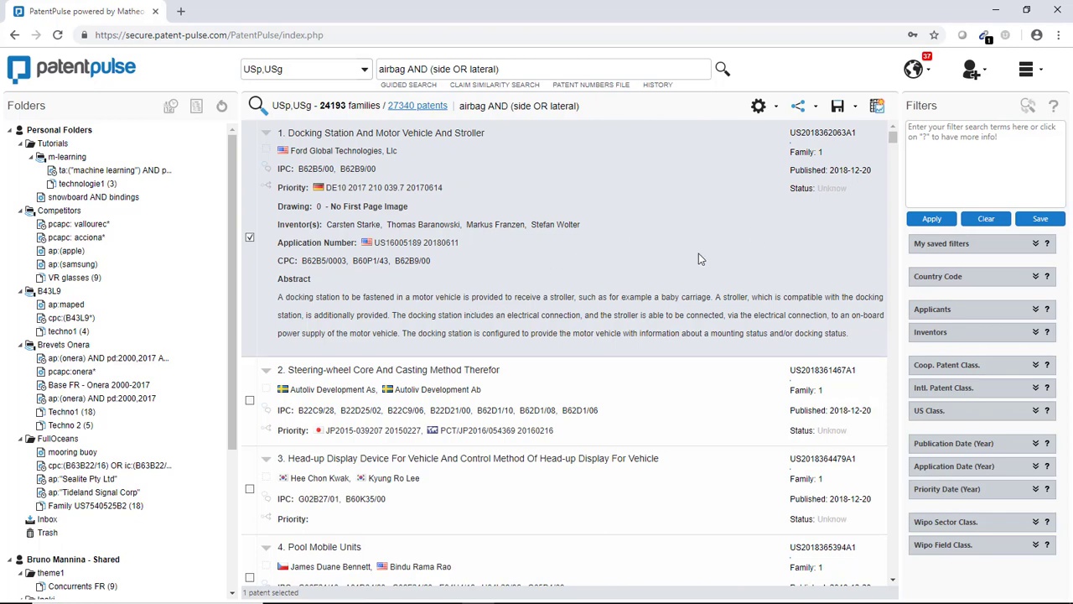
- Open the full record of result 18, Driver Airbag For Oblique And Frontal Impacts
scroll(698, 254, down, 2)
scroll(696, 256, up, 2)
scroll(598, 314, down, 10)
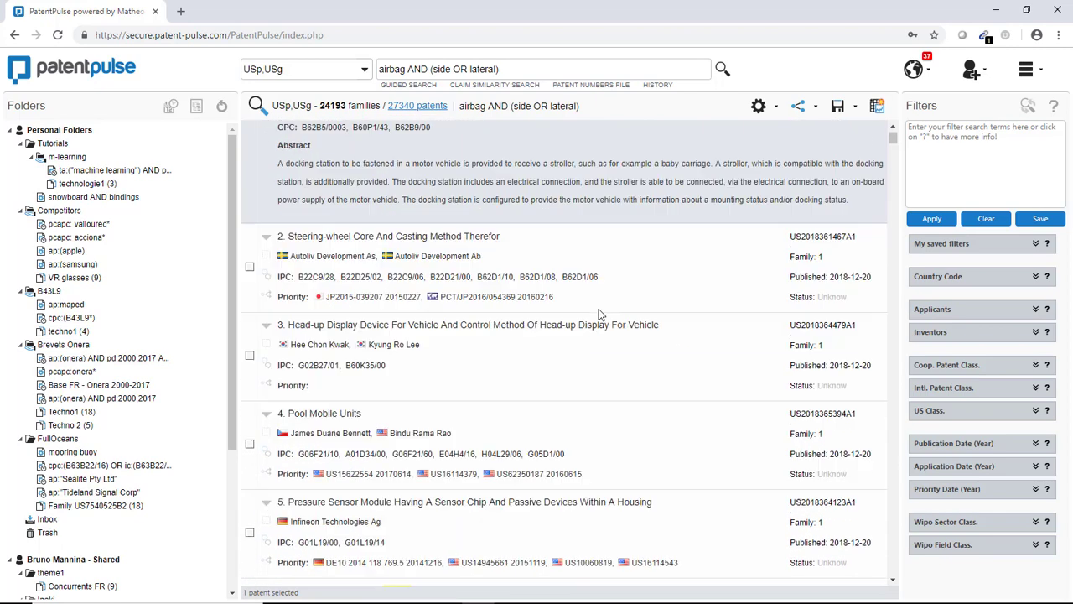
scroll(599, 313, down, 8)
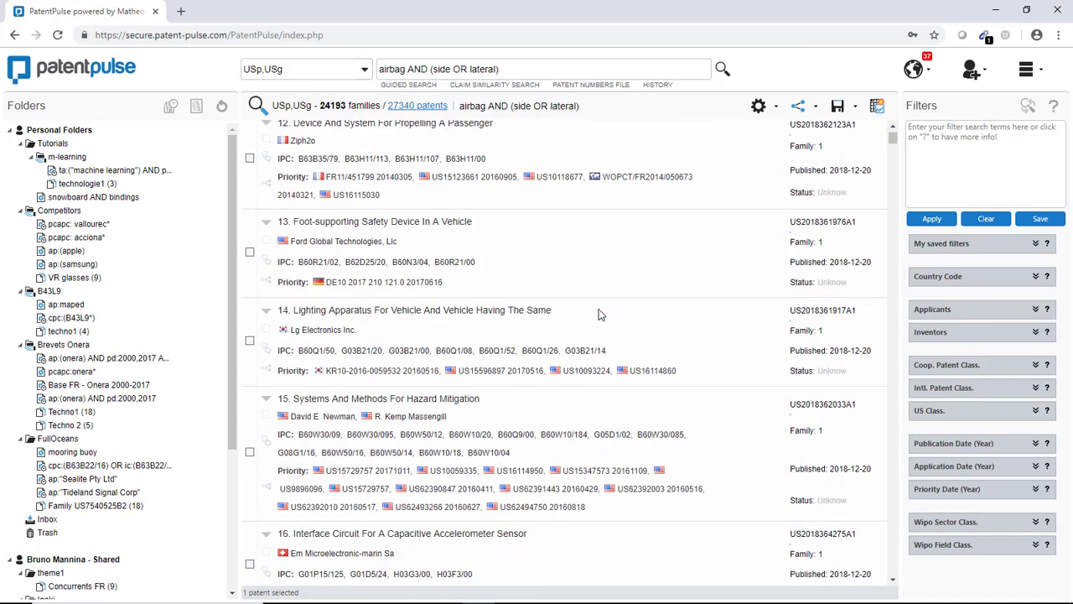
scroll(599, 313, down, 2)
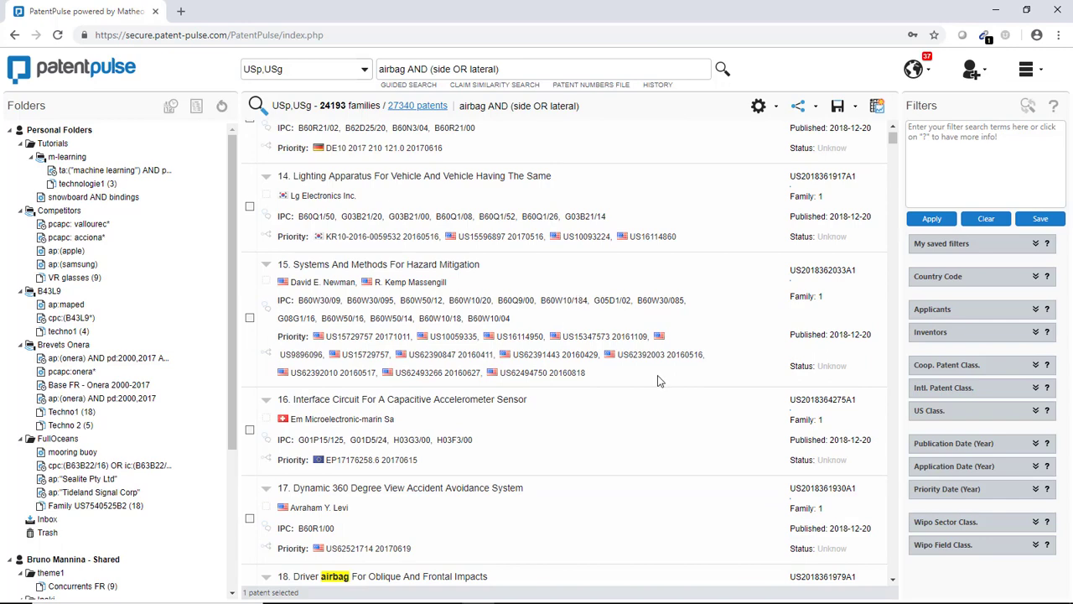
scroll(503, 435, down, 1)
scroll(561, 414, down, 1)
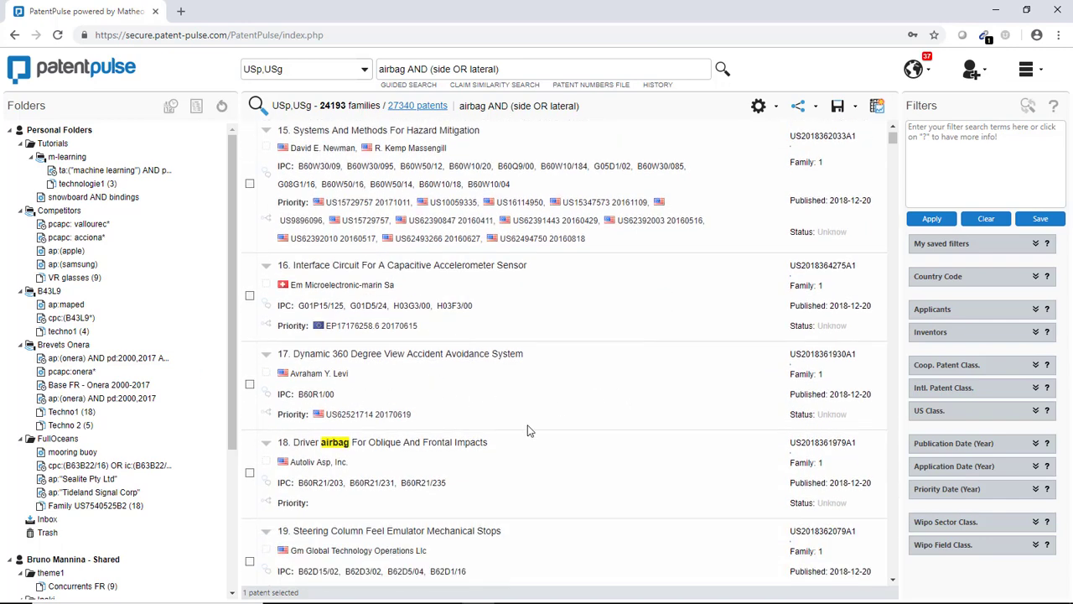
click(447, 443)
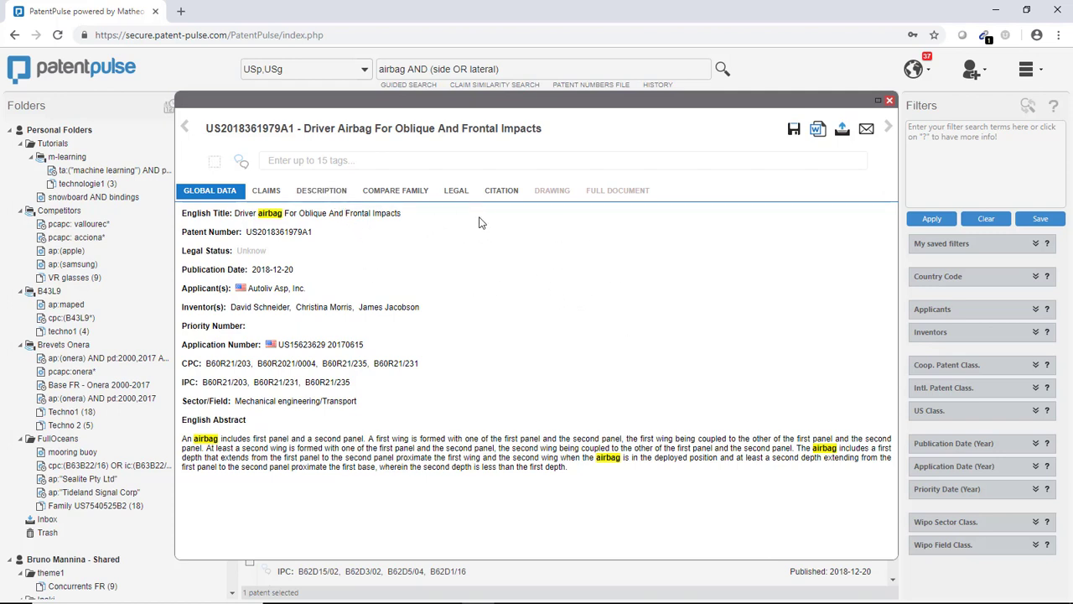
- Read through the Driver Airbag patent's claims, then close its record
click(264, 192)
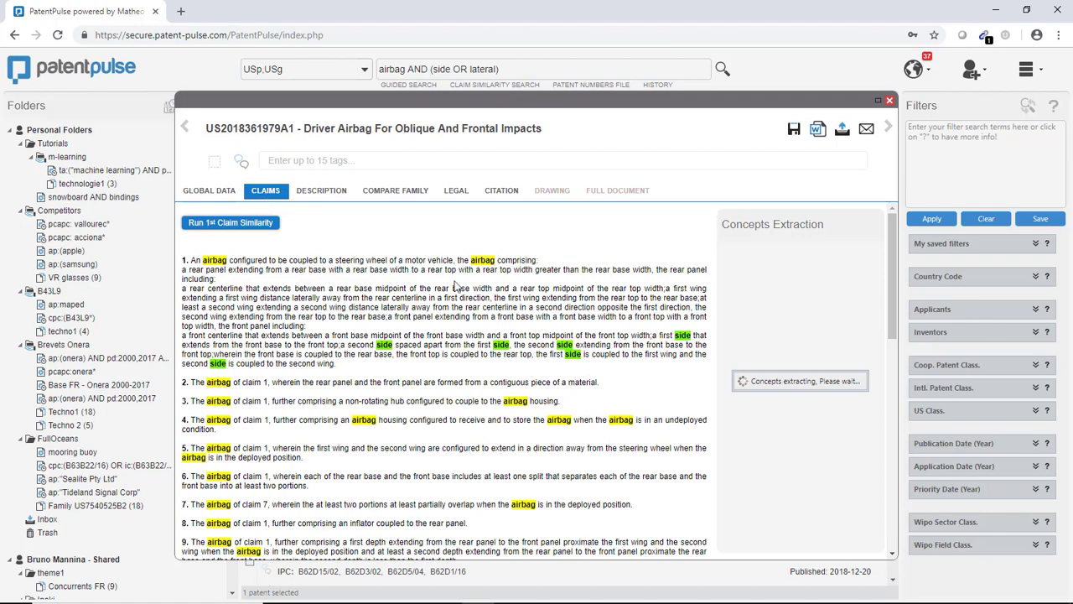
scroll(415, 396, down, 3)
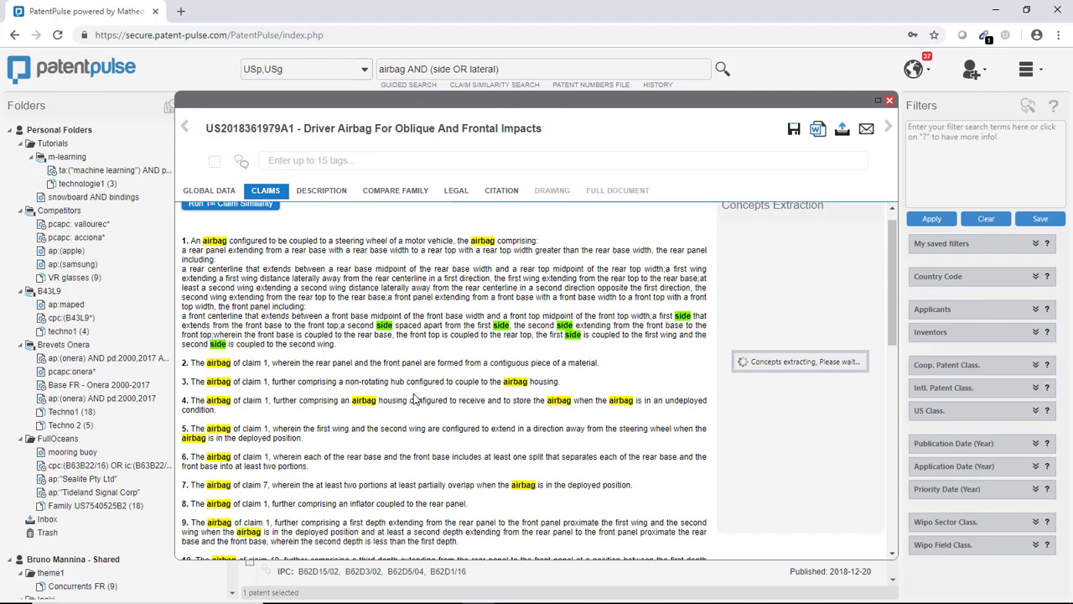
scroll(416, 396, down, 3)
scroll(470, 386, up, 6)
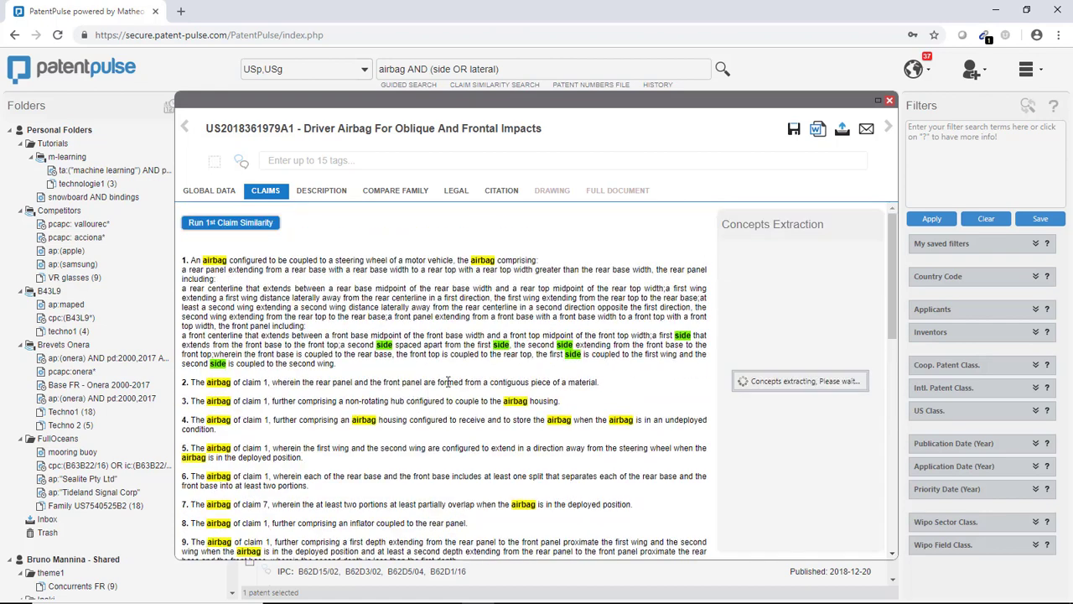
click(890, 101)
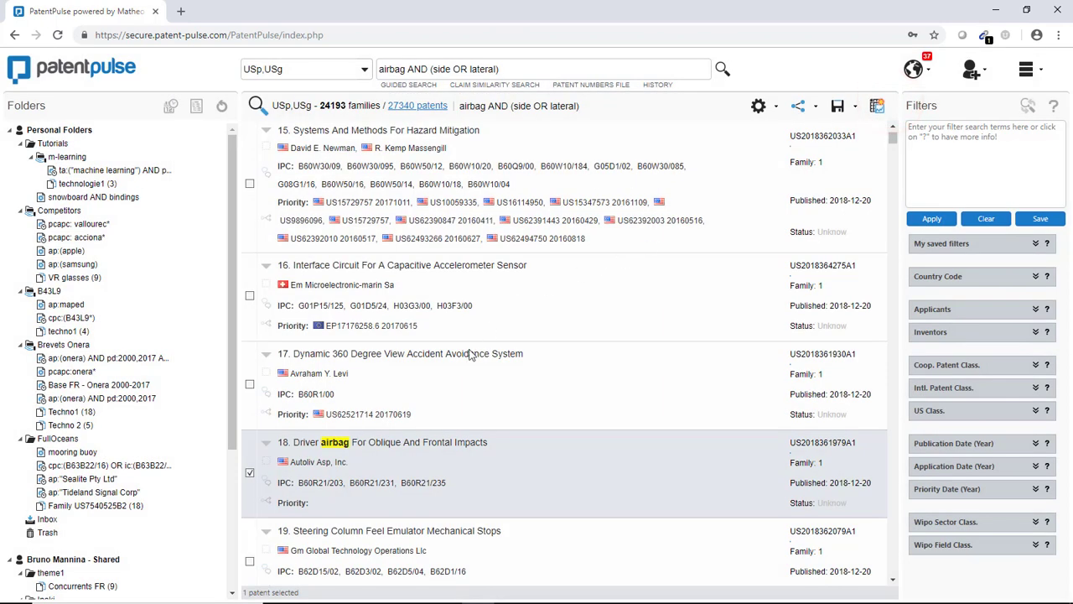
- Return to the top of the results and choose Save PatentPulse Query from the save menu
scroll(447, 375, up, 9)
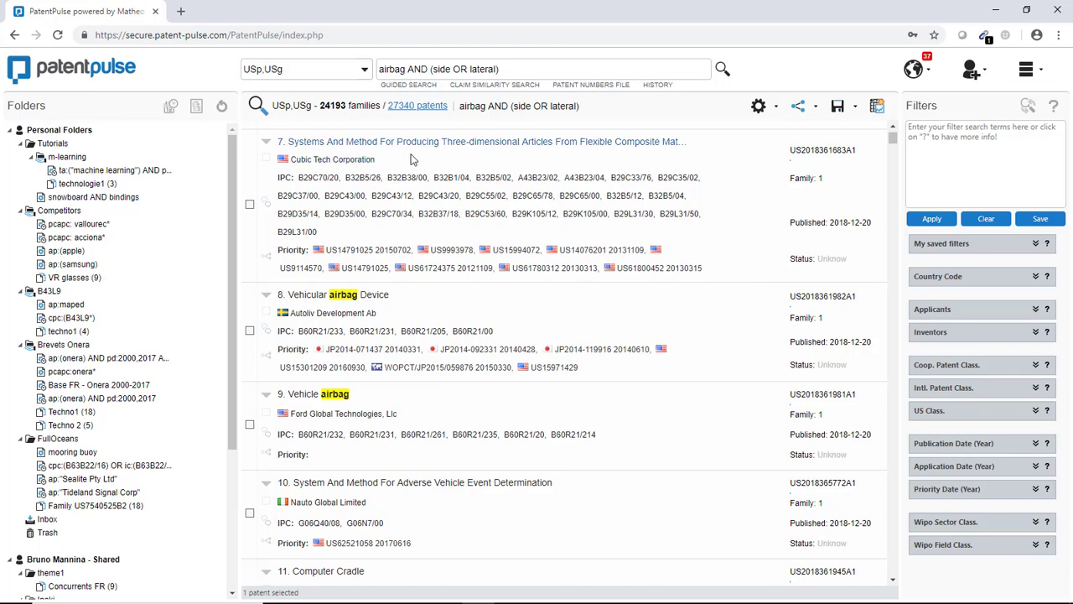
scroll(412, 204, up, 7)
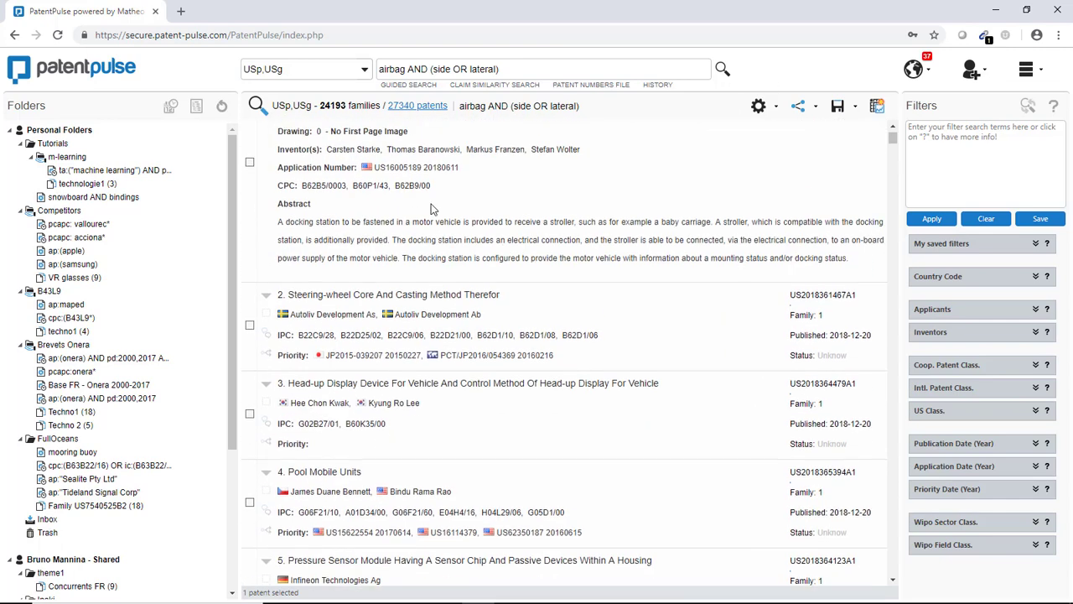
scroll(635, 177, up, 2)
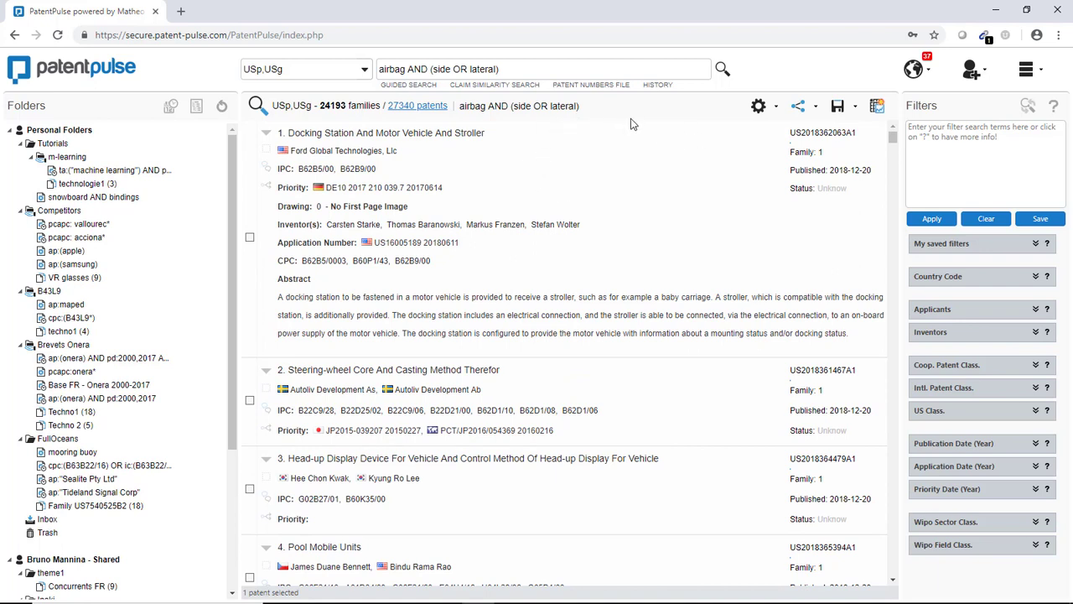
click(854, 108)
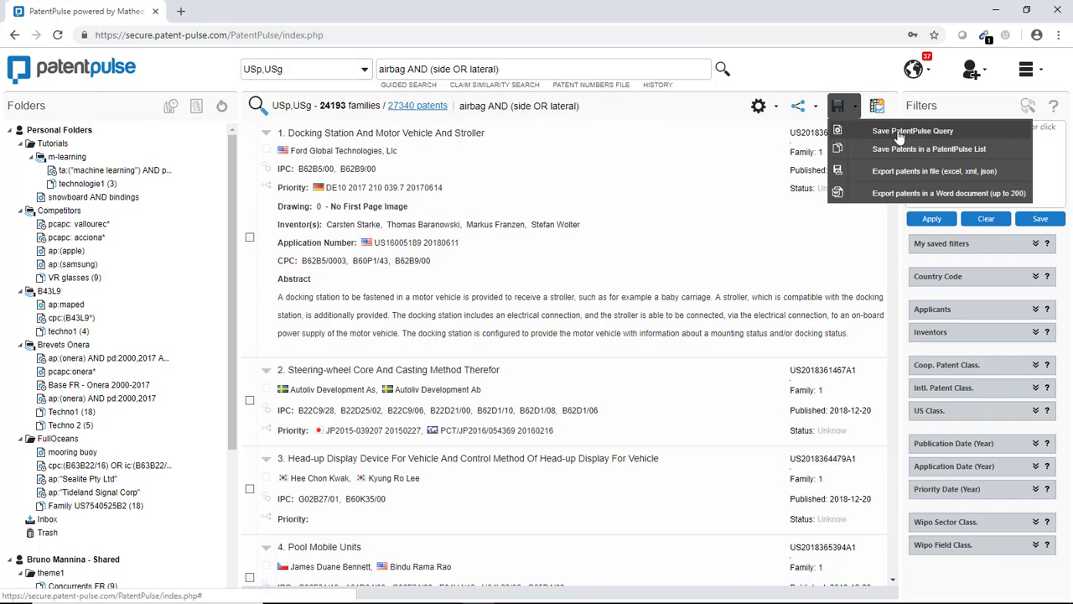
click(933, 132)
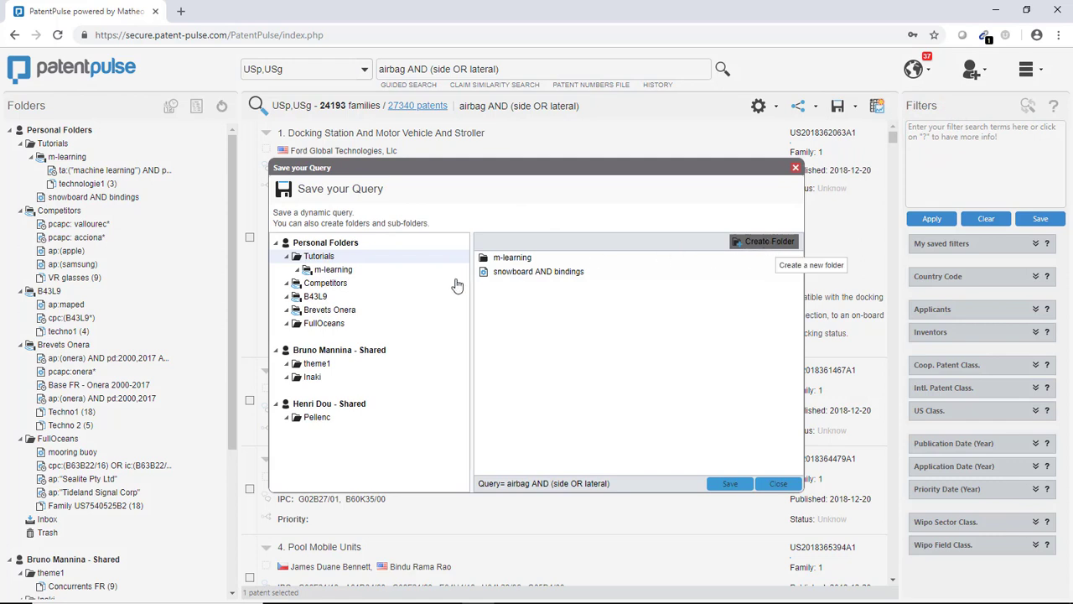
- Save the query into a new Airbag folder under Tutorials and reload its 27340 results
click(772, 241)
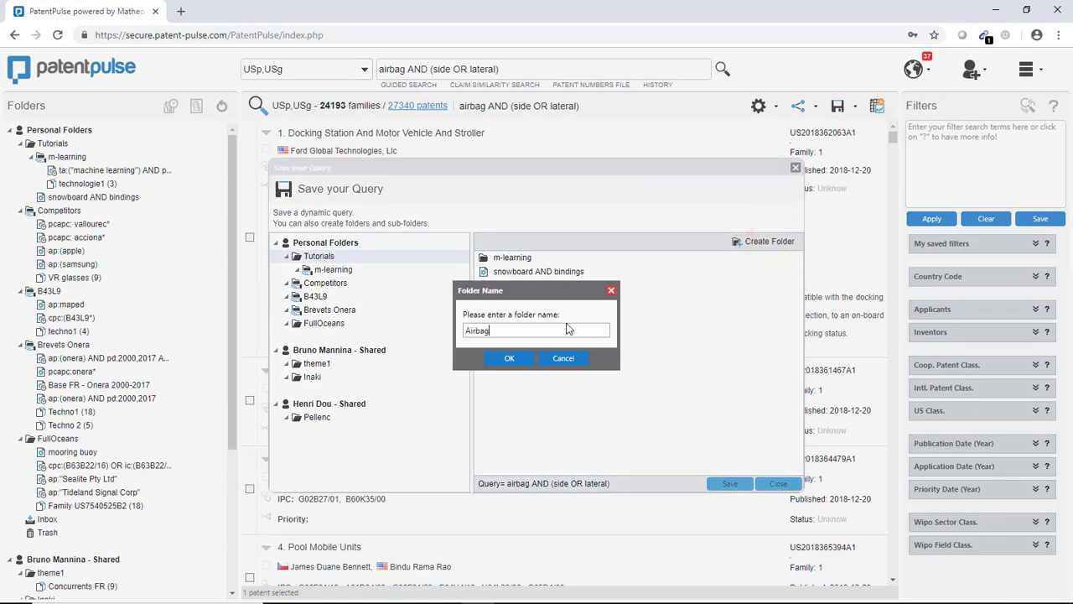
click(507, 359)
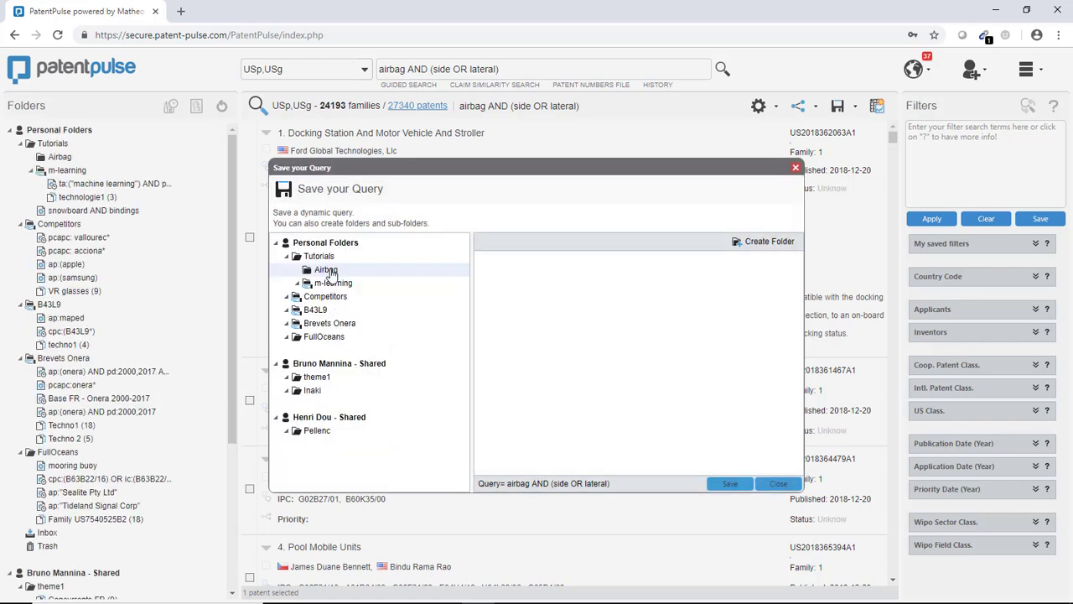
click(329, 271)
click(738, 483)
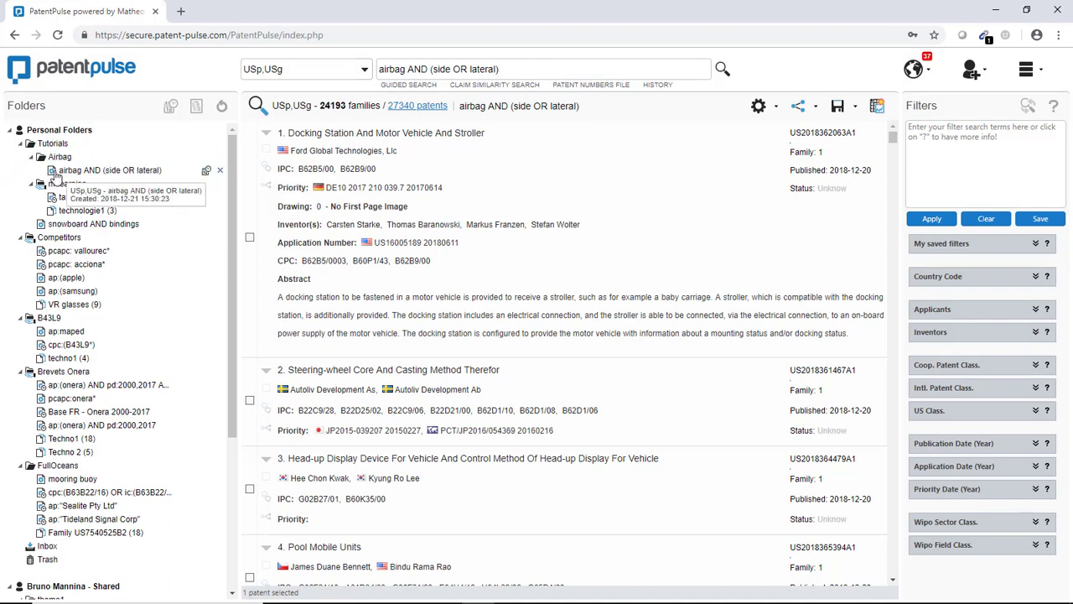
click(88, 170)
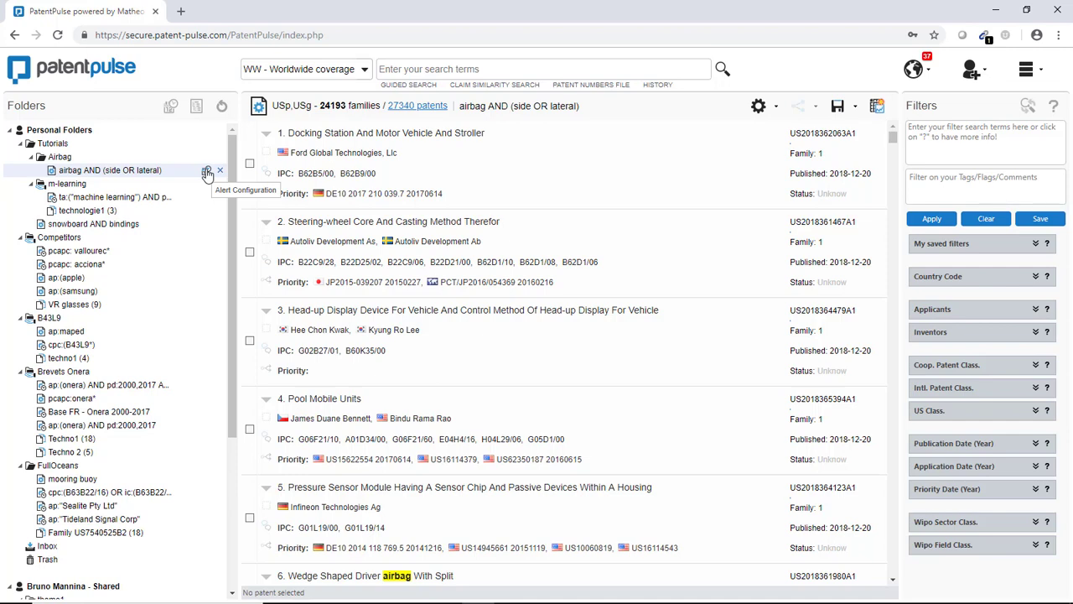
- Activate the airbag query alert for the first two listed users and save the alert settings
click(207, 172)
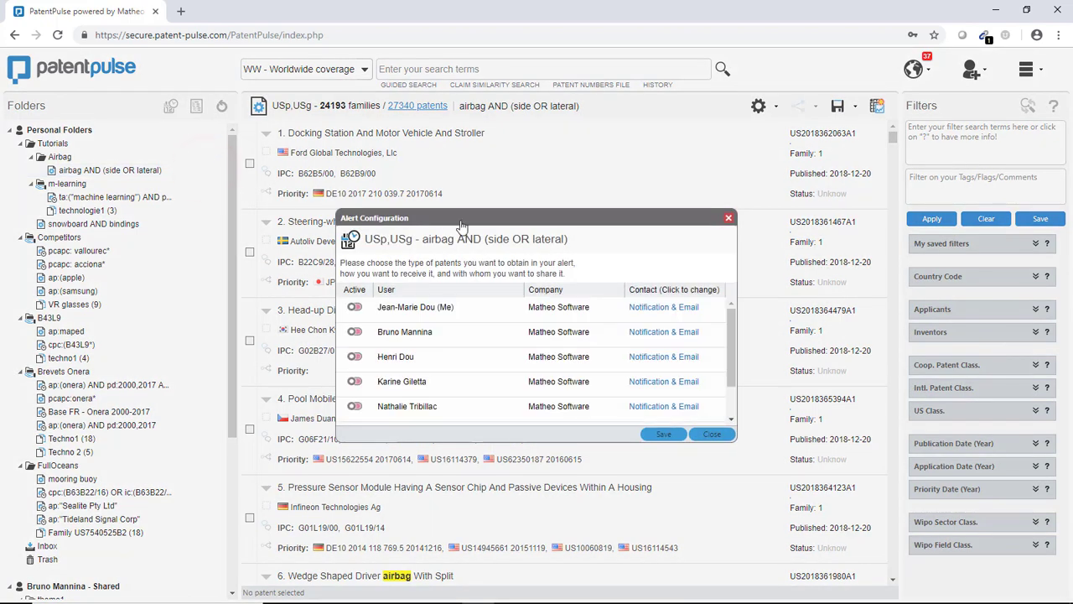
scroll(437, 339, down, 2)
scroll(440, 344, up, 2)
click(354, 307)
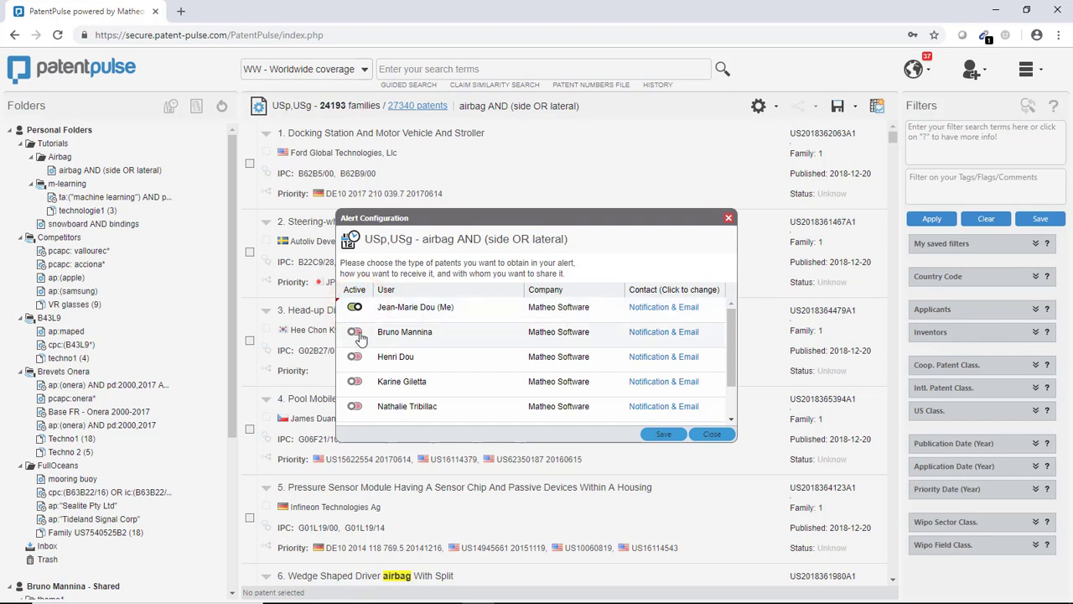
click(355, 332)
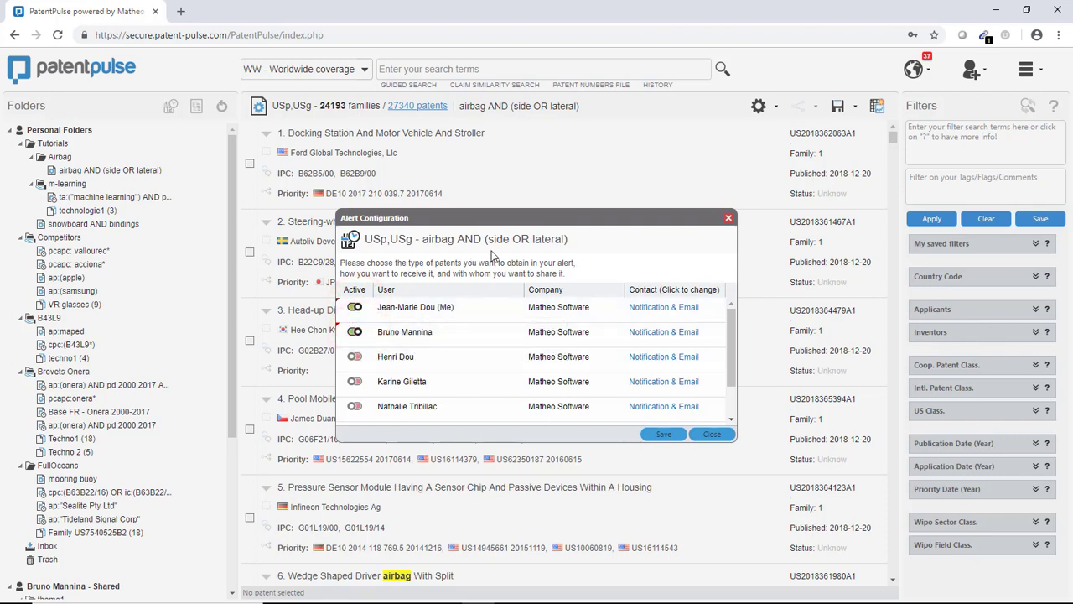
click(658, 433)
click(712, 433)
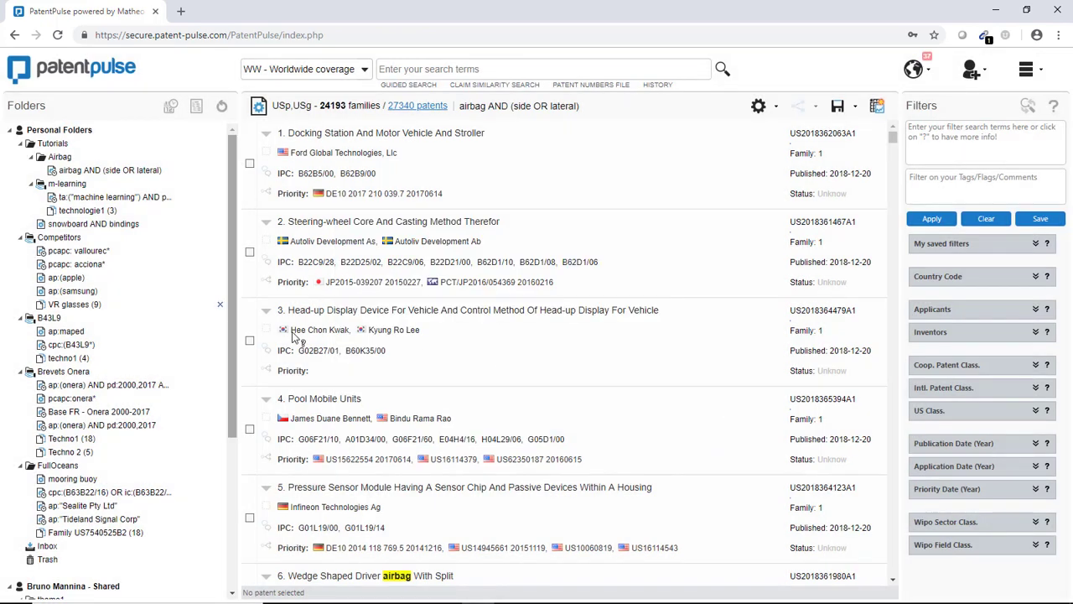
click(916, 67)
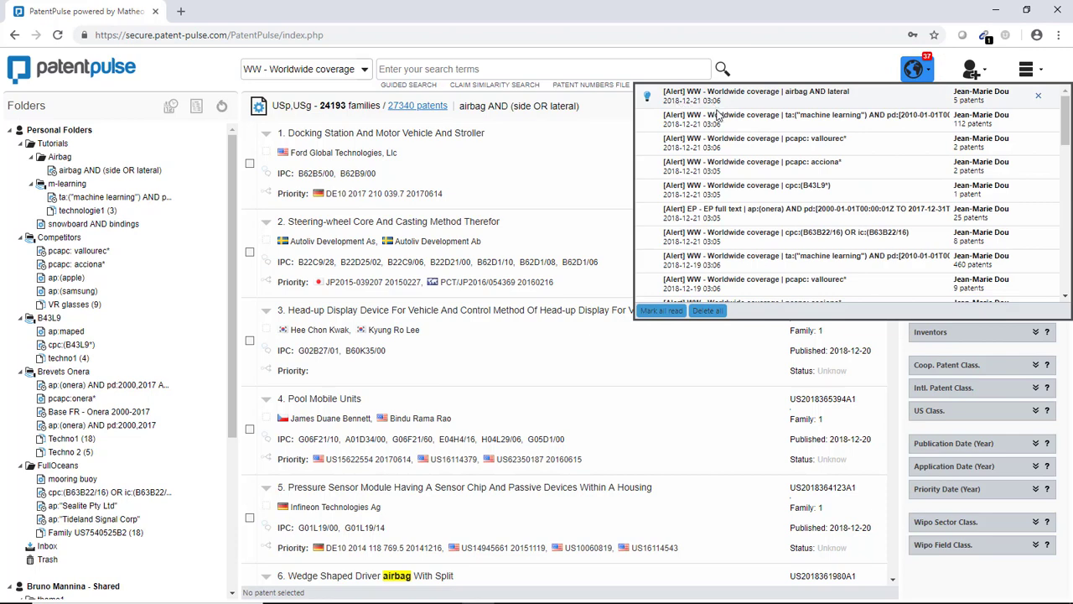
click(916, 67)
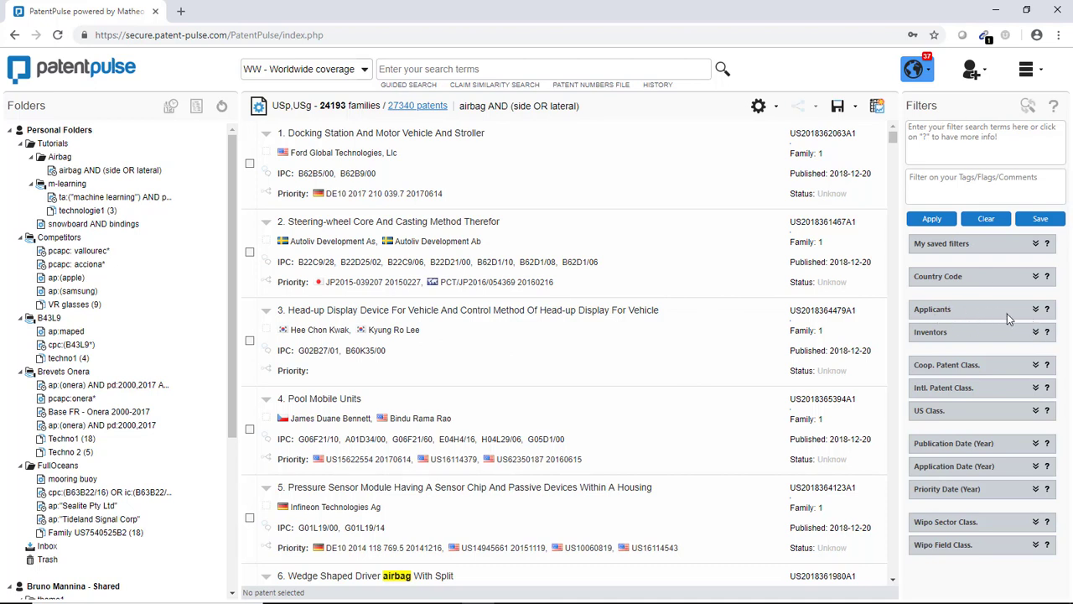
- Expand the Applicants facet and add Nissan North America, Inc. to the filter box
click(1037, 309)
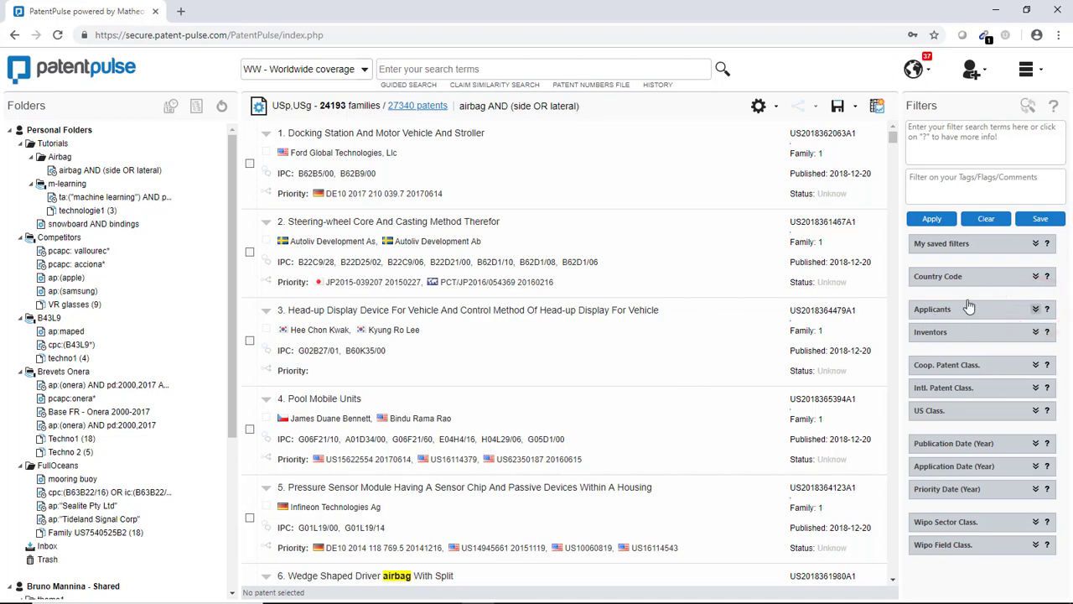
click(1038, 310)
click(1026, 310)
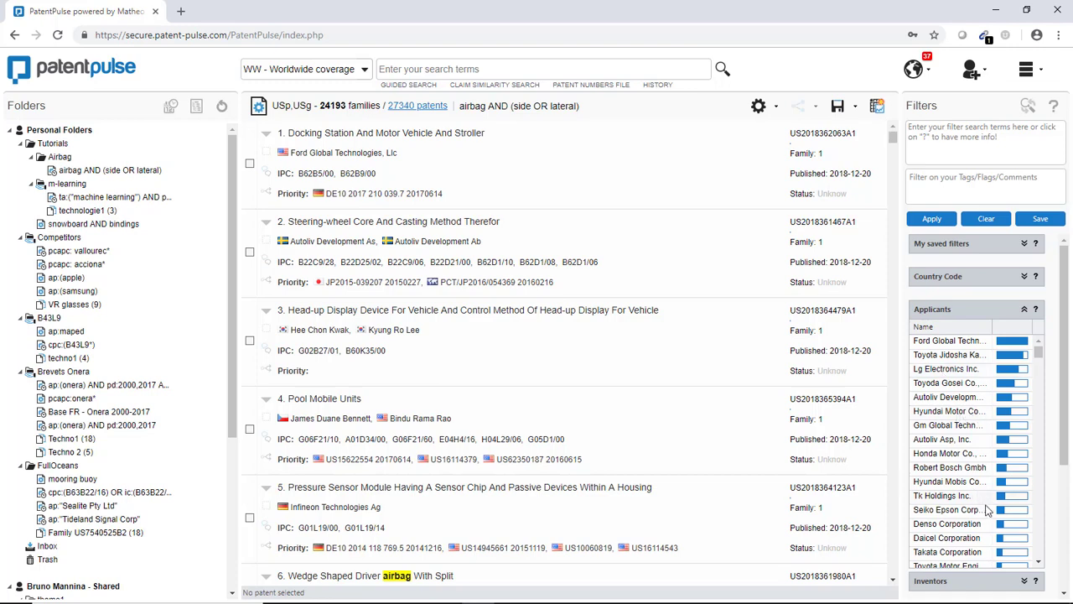
scroll(958, 484, down, 2)
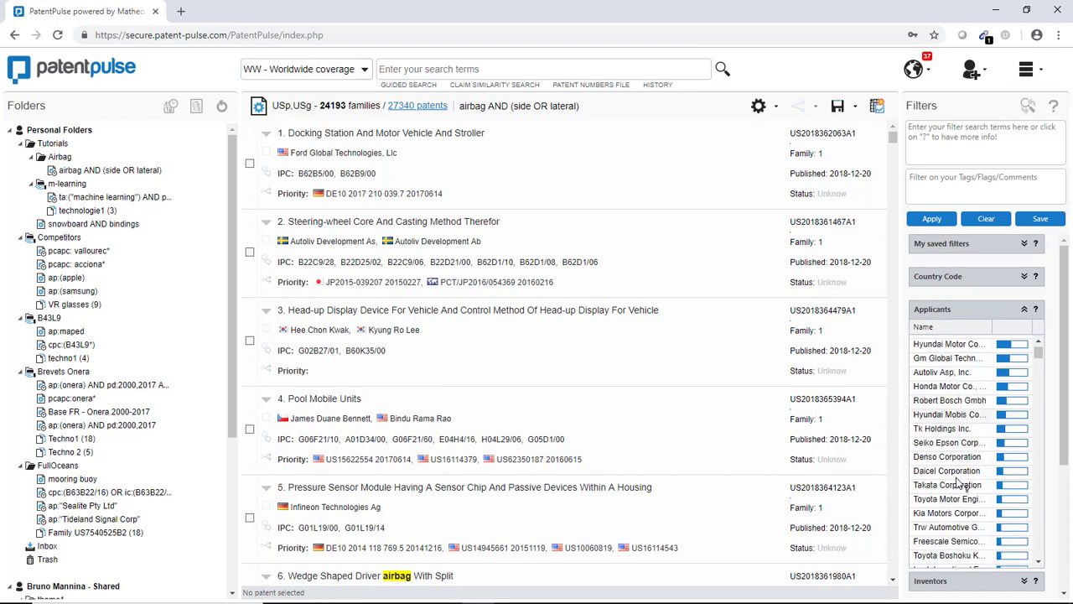
scroll(958, 484, down, 3)
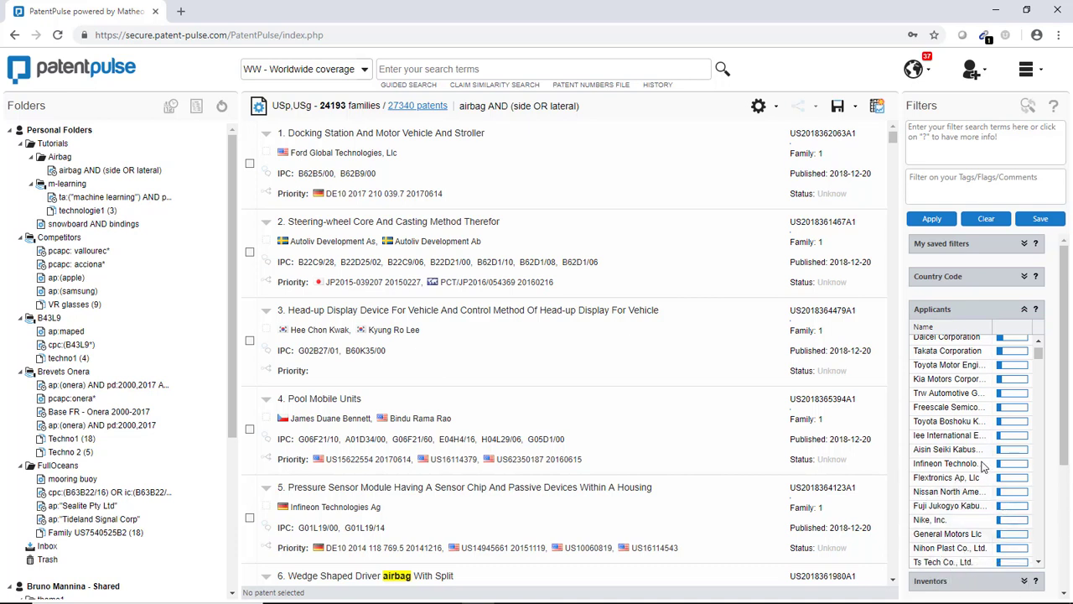
click(944, 491)
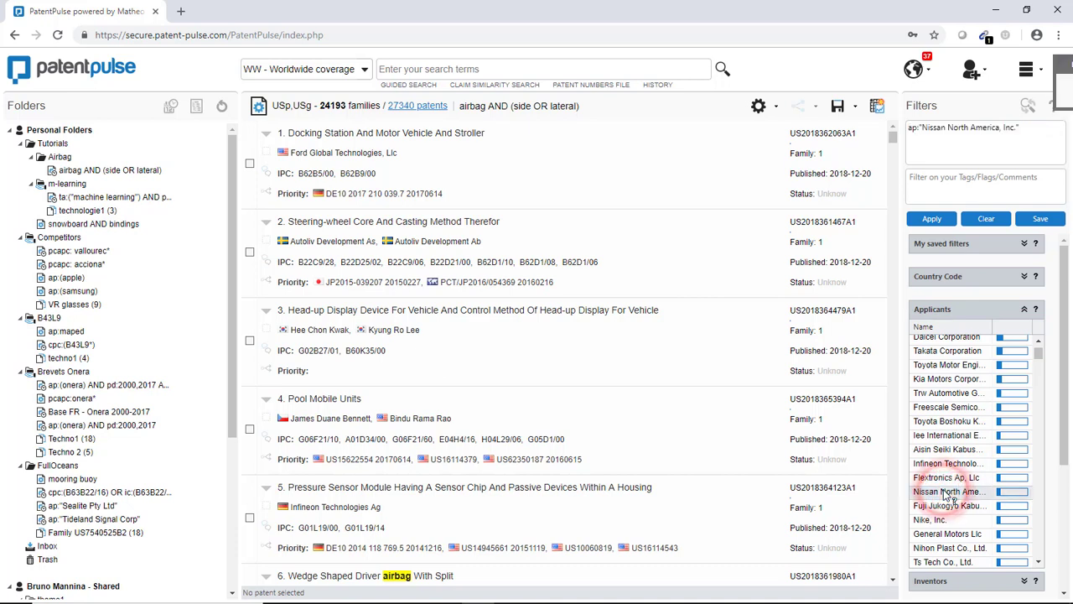
- Review the ap: applicant filter expression and apply it, leaving 33 families / 57 patents
click(920, 130)
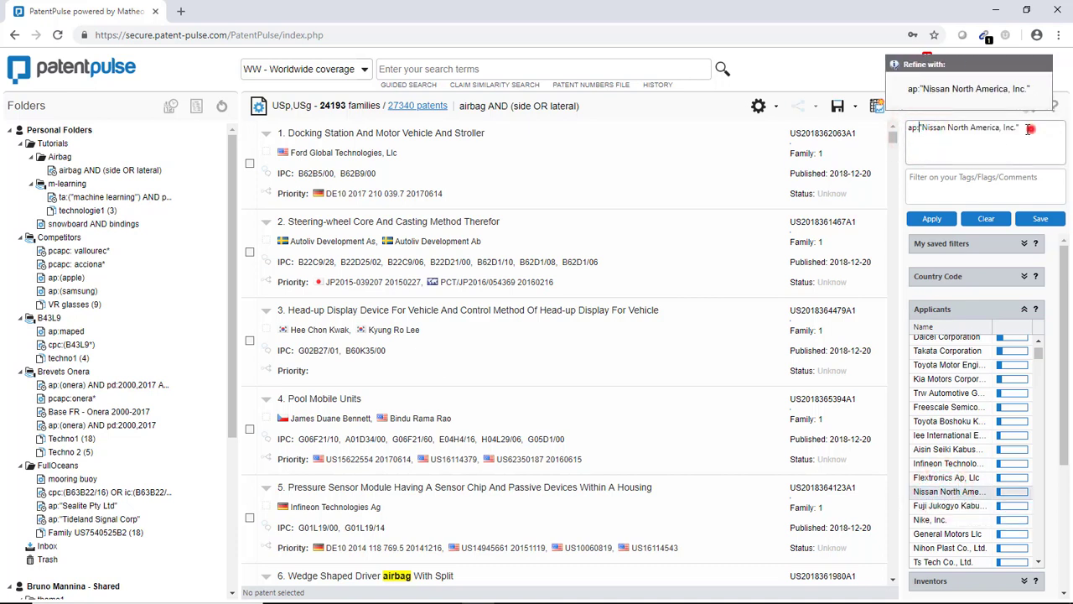
drag(1030, 127, 906, 128)
click(943, 106)
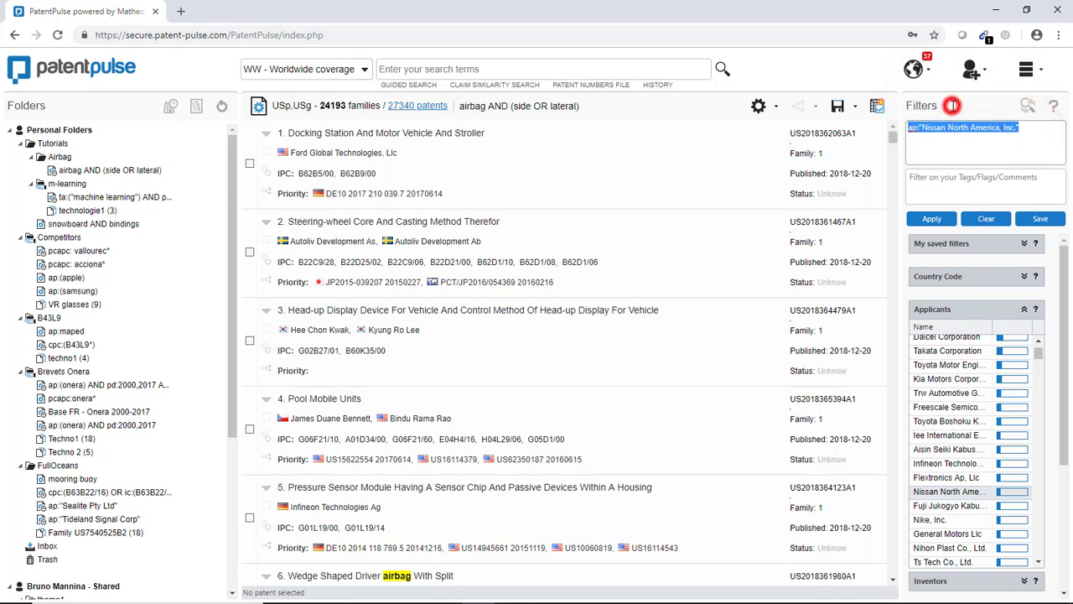
click(921, 148)
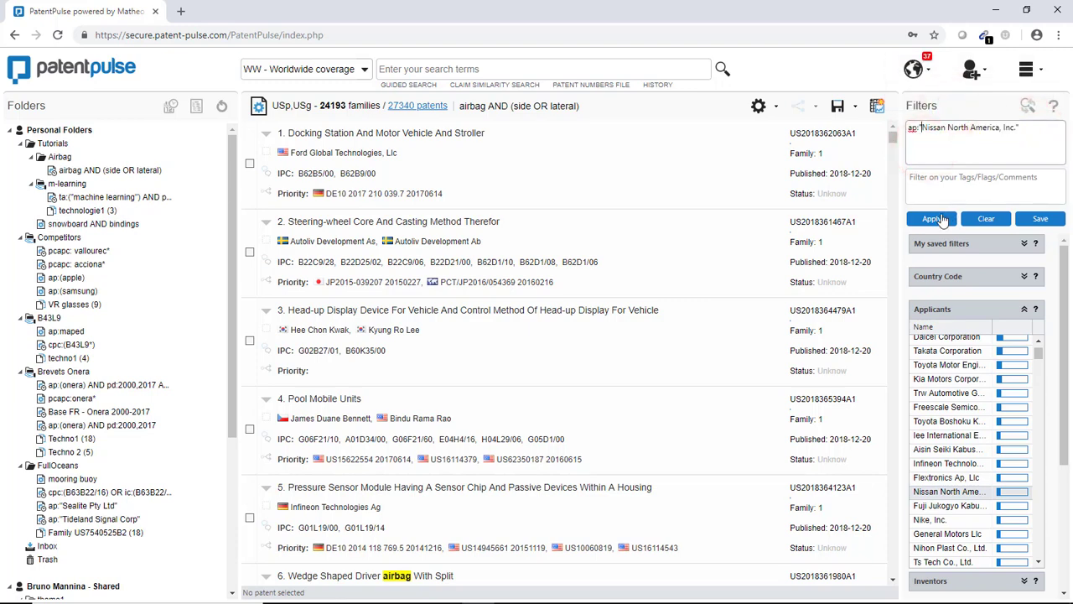
click(933, 220)
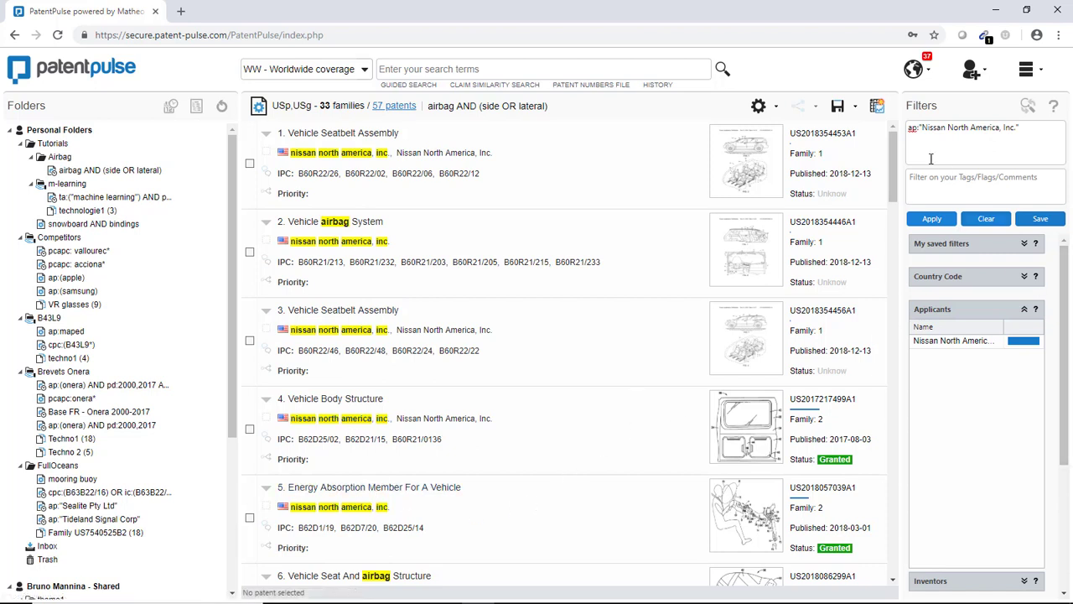
- Clear the Nissan applicant filter and expand the Coop. Patent Class. facet
click(986, 218)
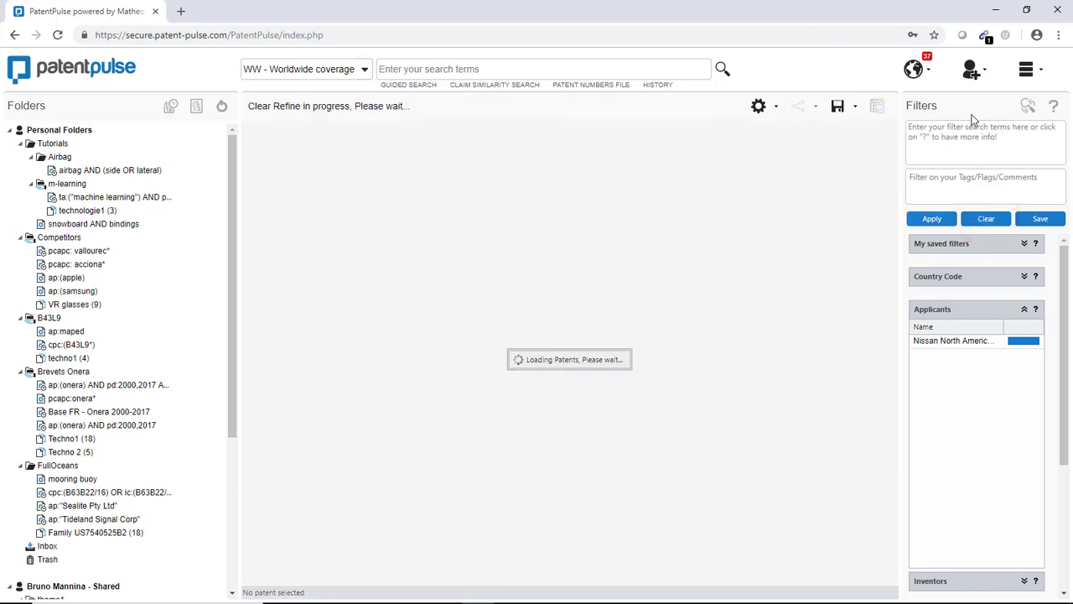
click(1024, 310)
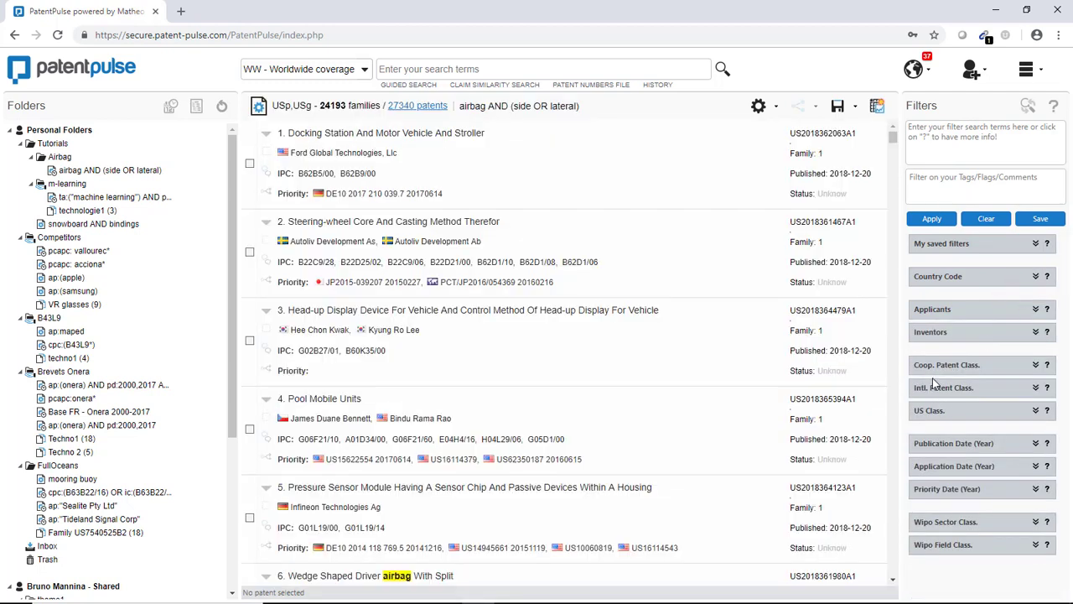
click(1035, 366)
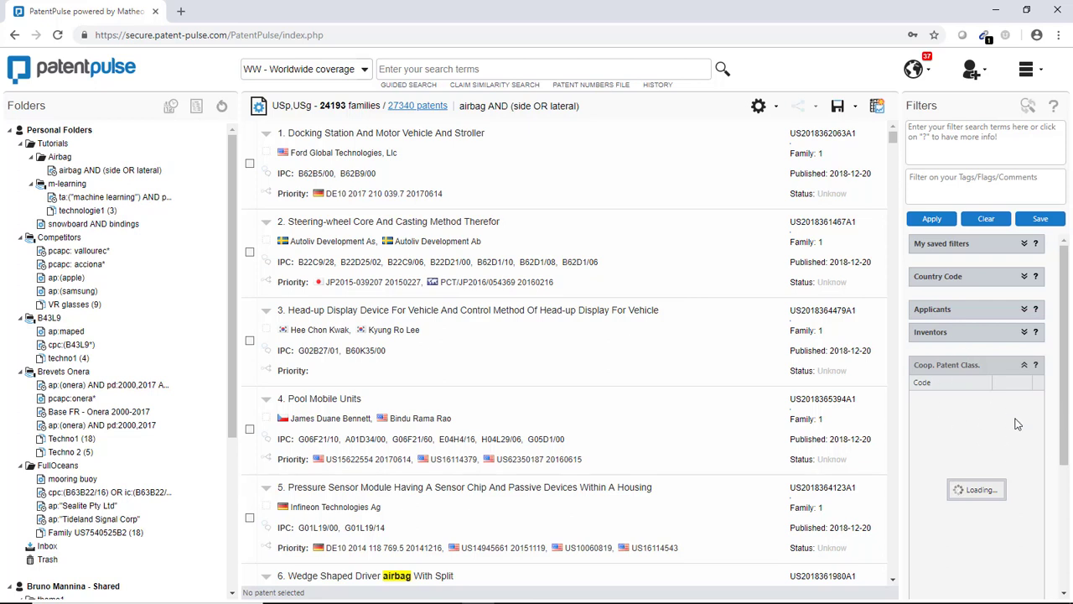
- Highlight the searched collections USp,USg in the results header
click(323, 111)
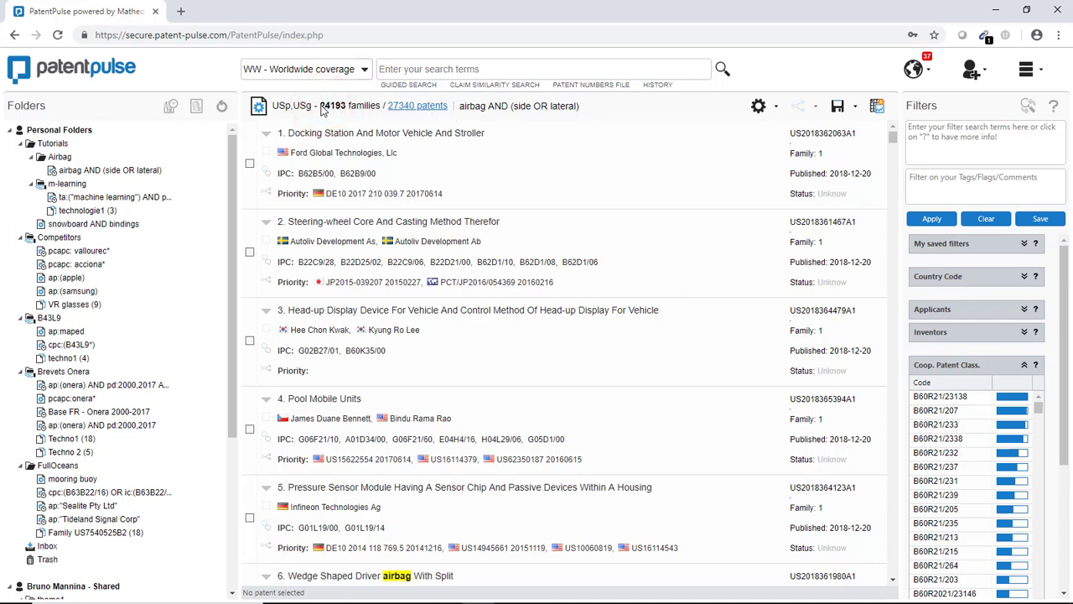
triple_click(323, 109)
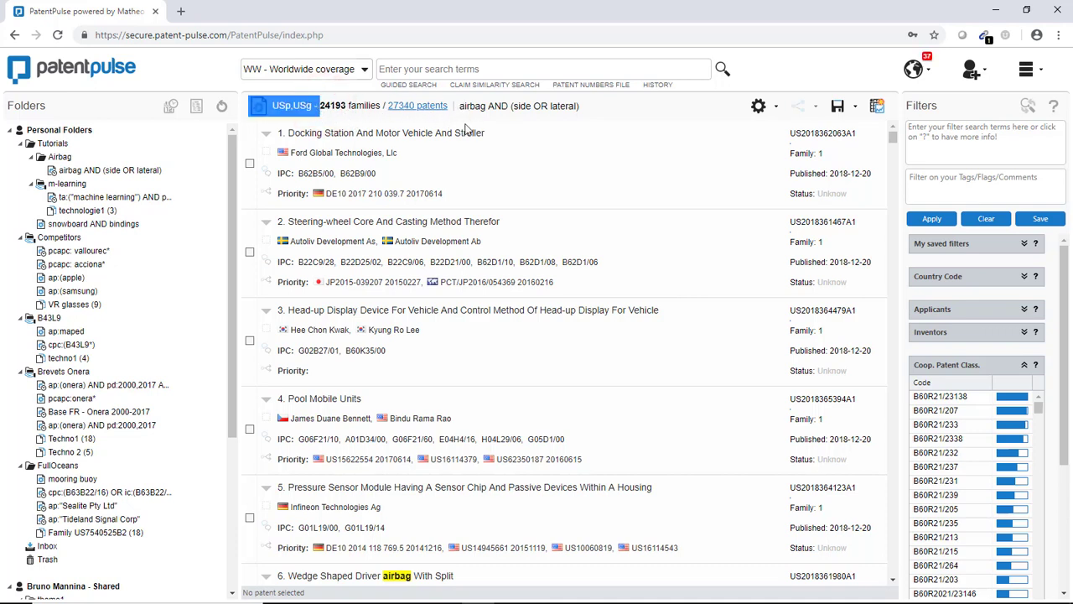
click(580, 117)
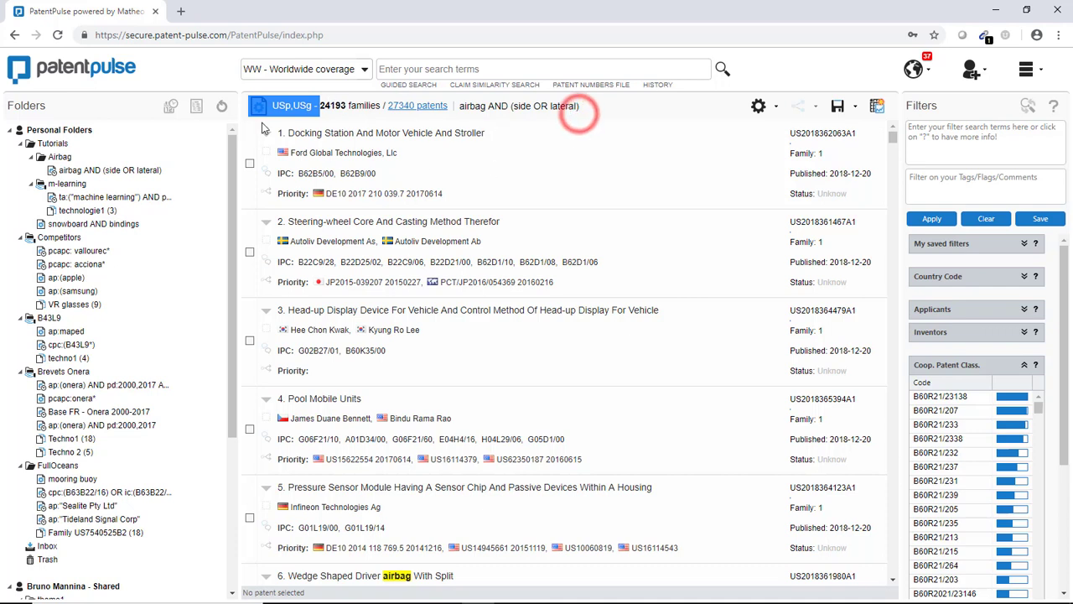
click(961, 312)
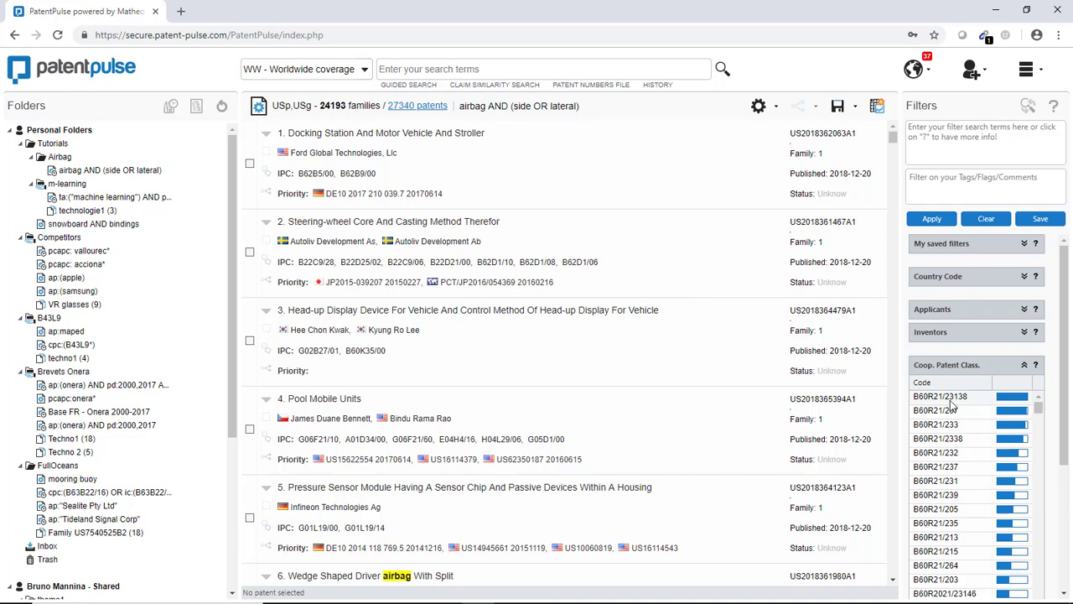
- Filter results by CPC B60R21/231 OR B60R21/237, leaving 569 families / 576 patents
click(952, 481)
click(961, 468)
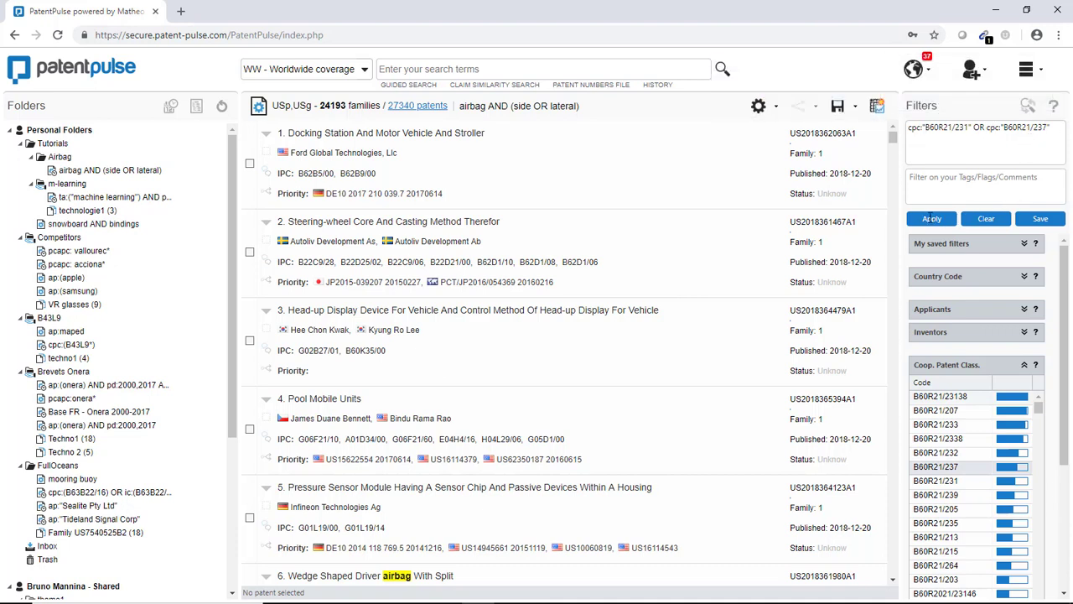
click(931, 219)
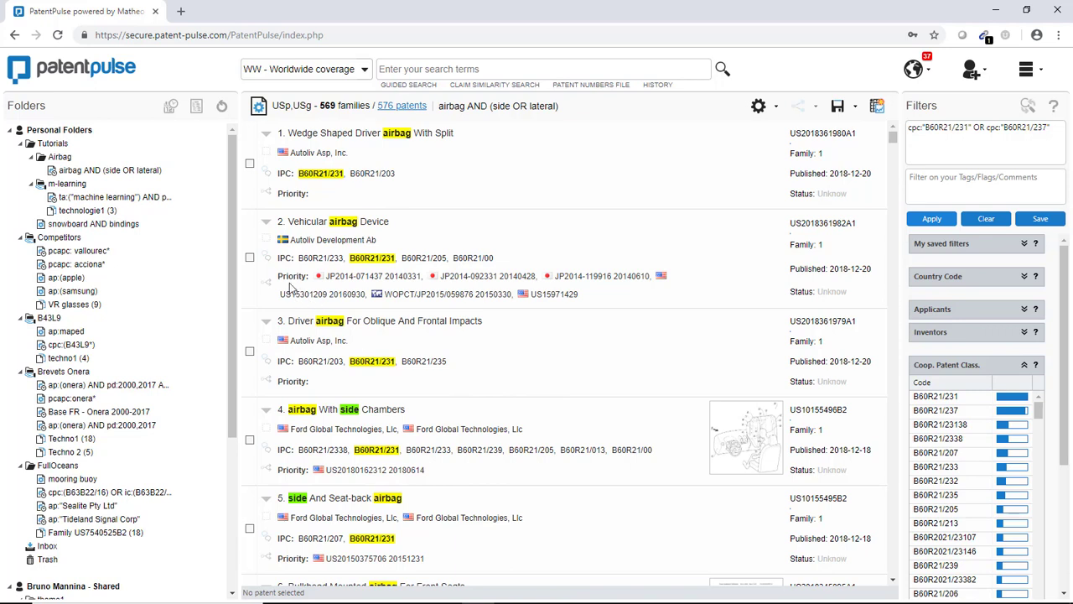
- Check four airbag results: Wedge Shaped Driver, Vehicular Device, Side Chambers, and Side And Seat-back
click(249, 163)
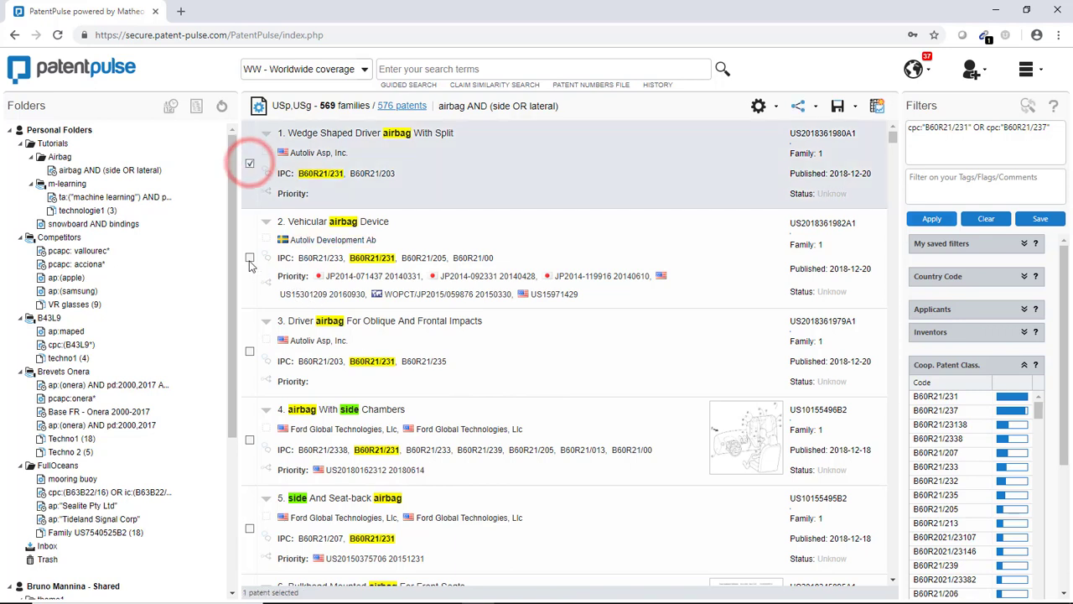
click(249, 257)
click(249, 439)
click(249, 529)
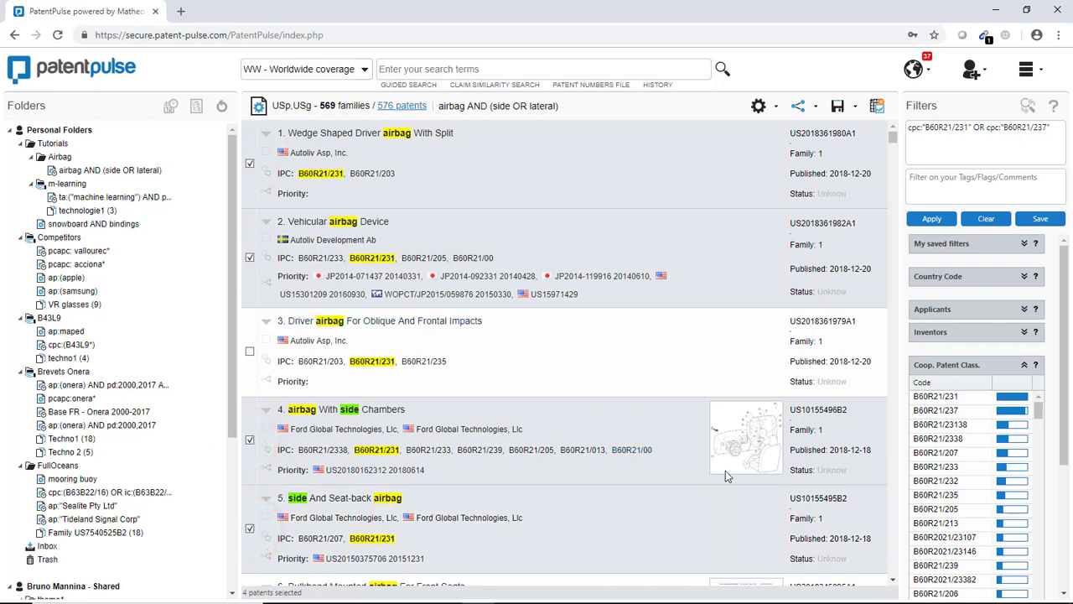
- Save the checked patents as a new list named techno1 in the Airbag folder
click(852, 107)
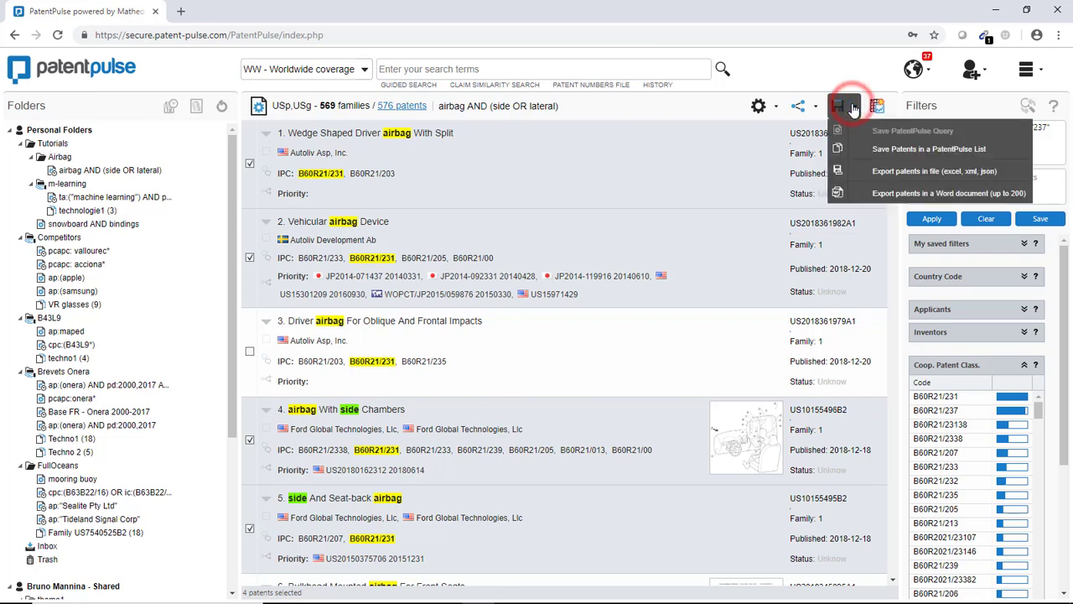
click(943, 149)
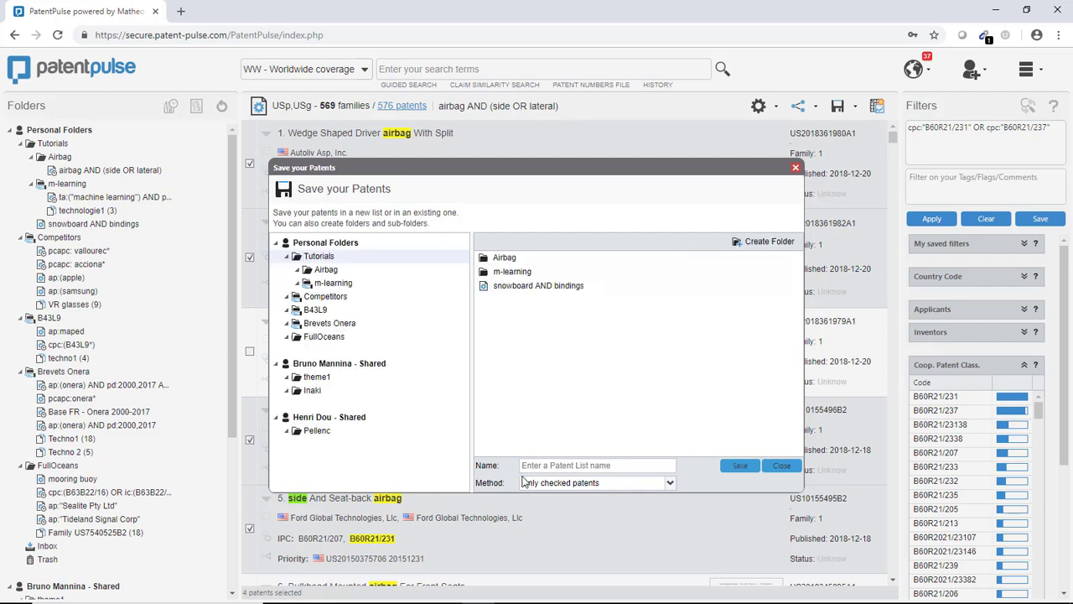
click(332, 271)
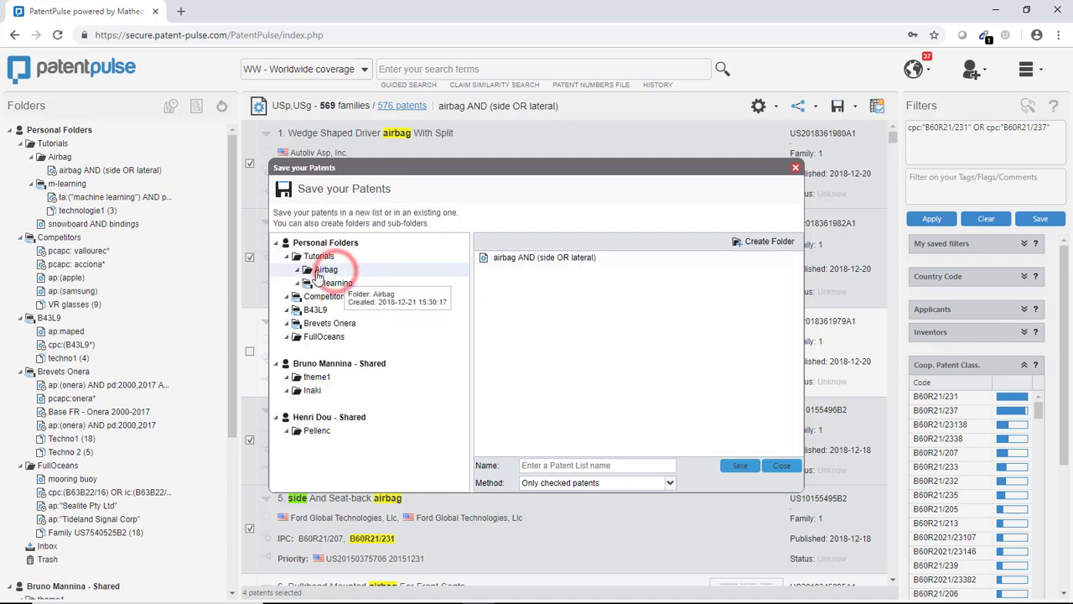
click(534, 464)
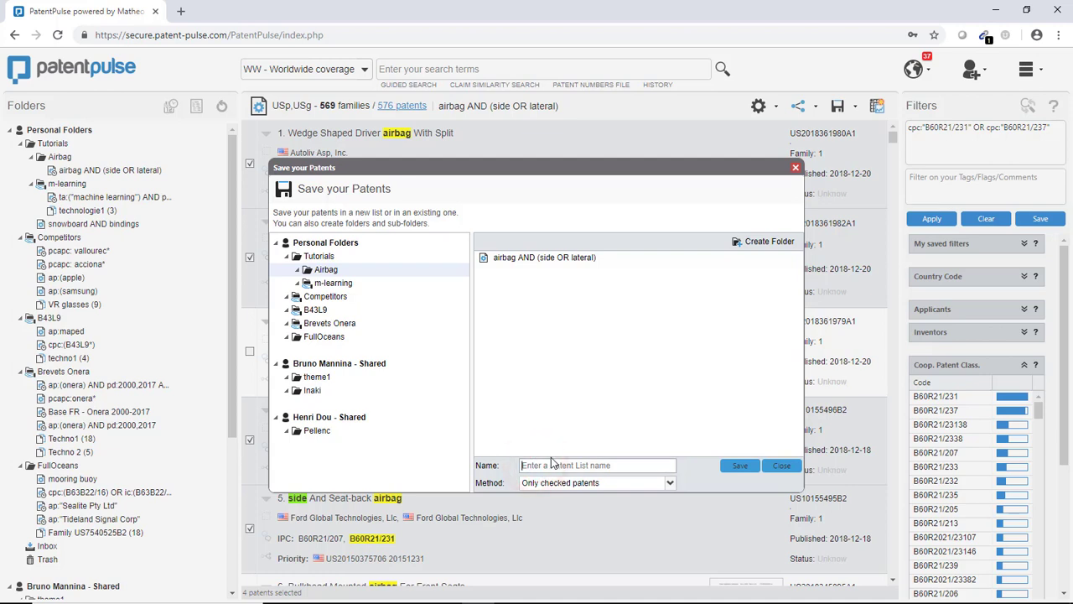
text(techno1)
click(740, 466)
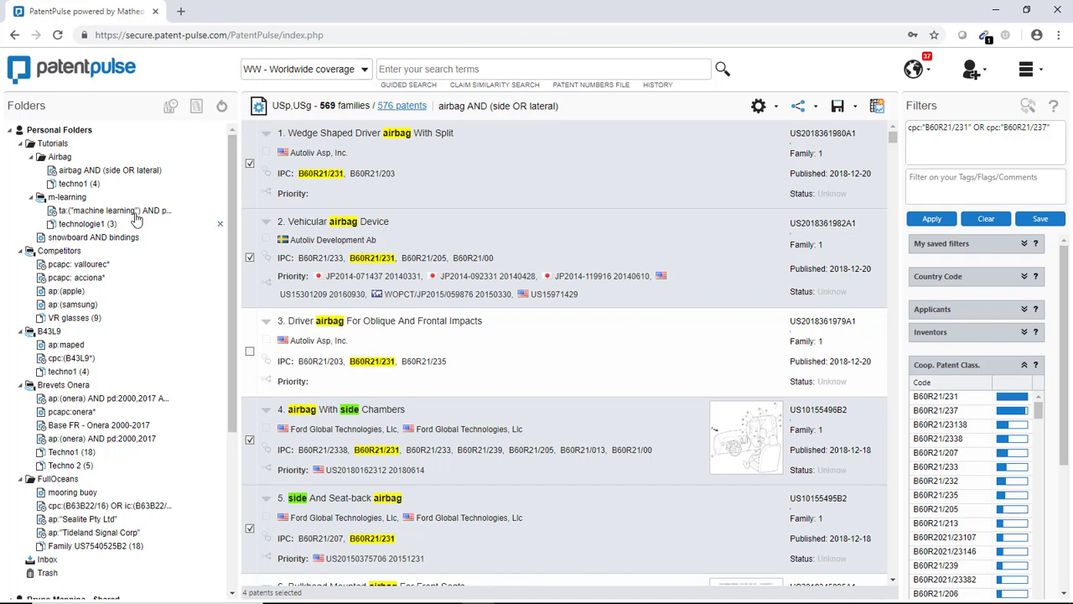
- Open the techno1 (4) list under the Airbag folder to view its four patents
click(71, 180)
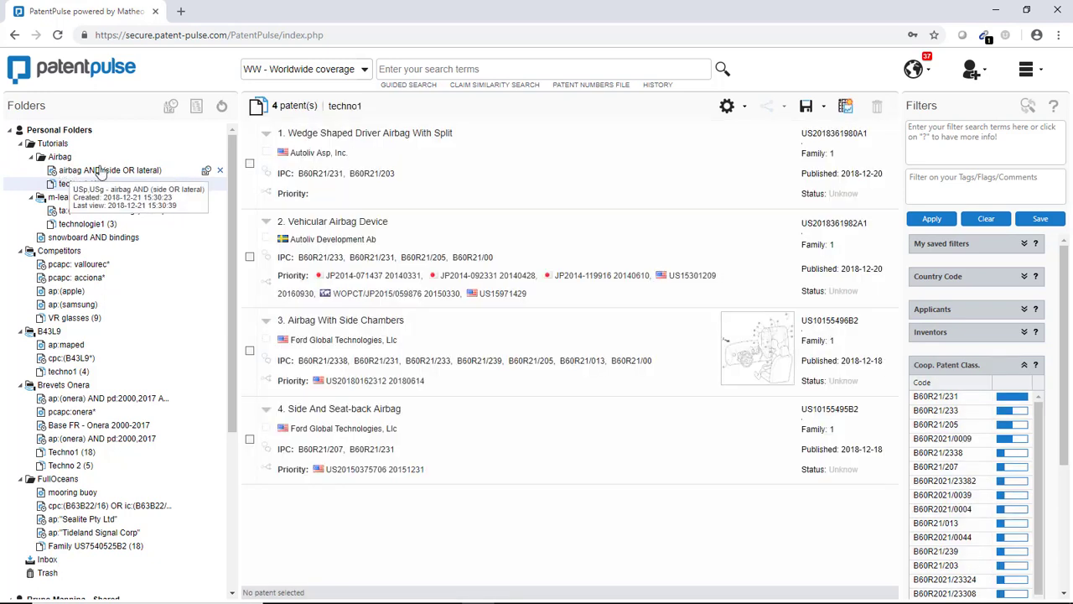